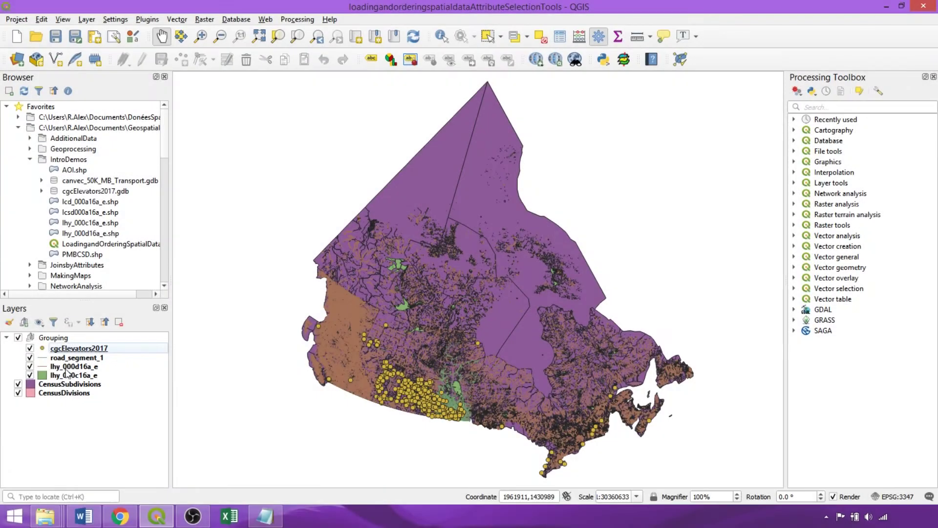
- Recolour the lhy_000d16a_e river layer dark blue with the colour wheel
right_click(66, 368)
mouse_move(122, 508)
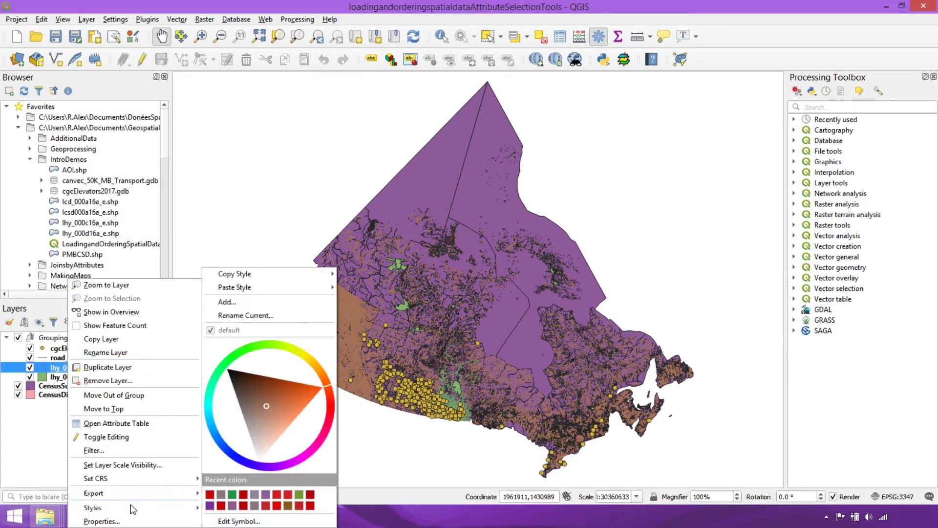
mouse_move(330, 388)
mouse_down()
mouse_move(312, 450)
mouse_move(234, 469)
mouse_move(259, 468)
mouse_move(246, 470)
mouse_up()
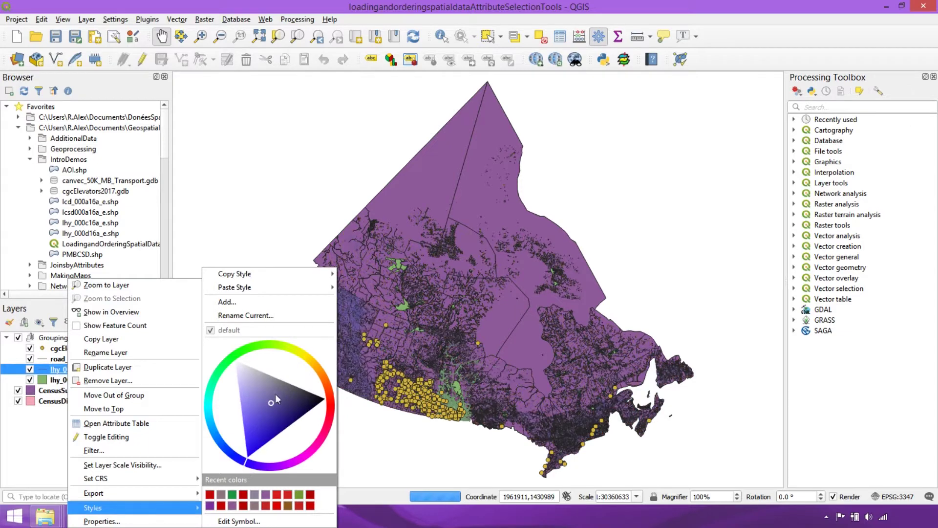
mouse_move(271, 403)
mouse_down()
mouse_move(262, 449)
mouse_move(252, 452)
mouse_up()
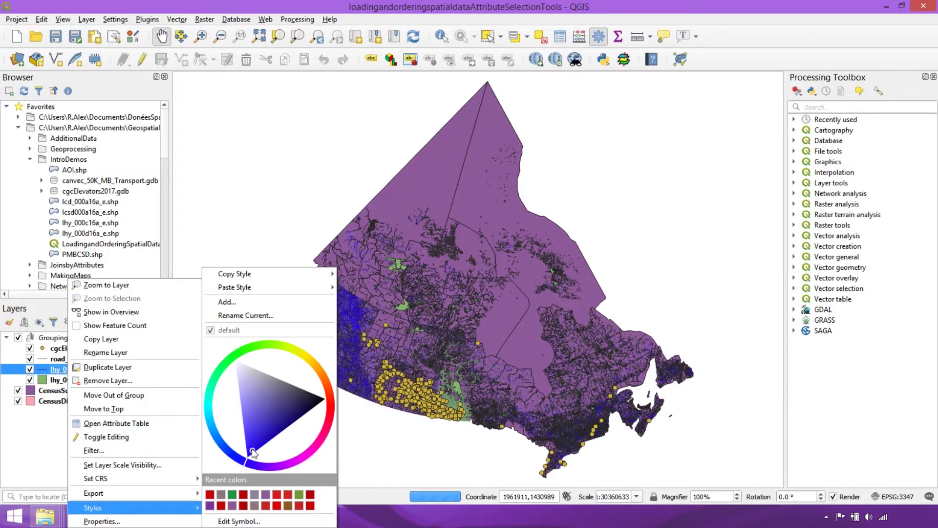
click(273, 363)
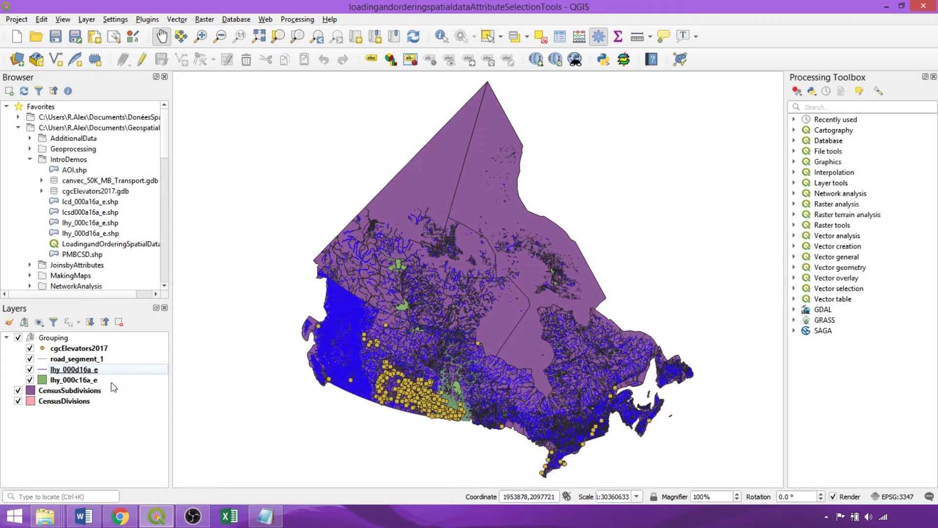
- Hide both lhy layers and the whole Grouping, then select CensusSubdivisions
click(30, 369)
click(30, 380)
click(18, 337)
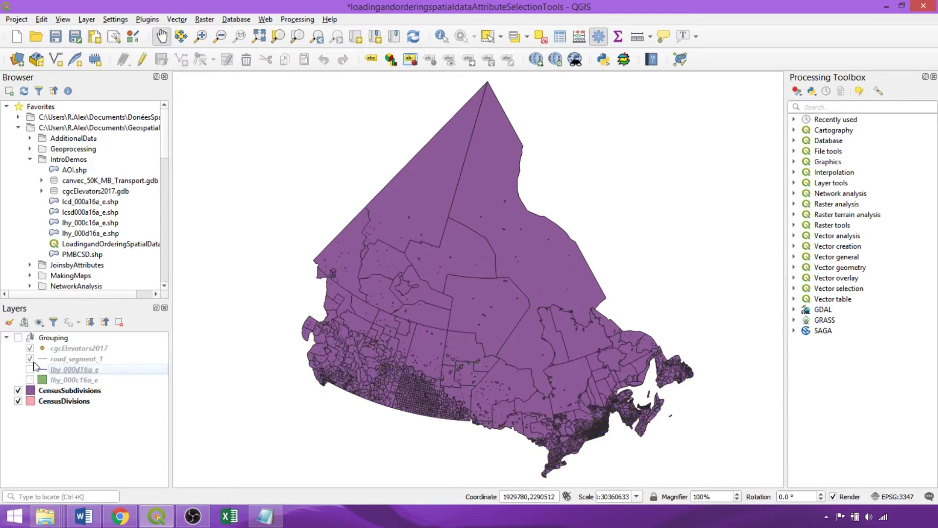
click(61, 394)
click(65, 401)
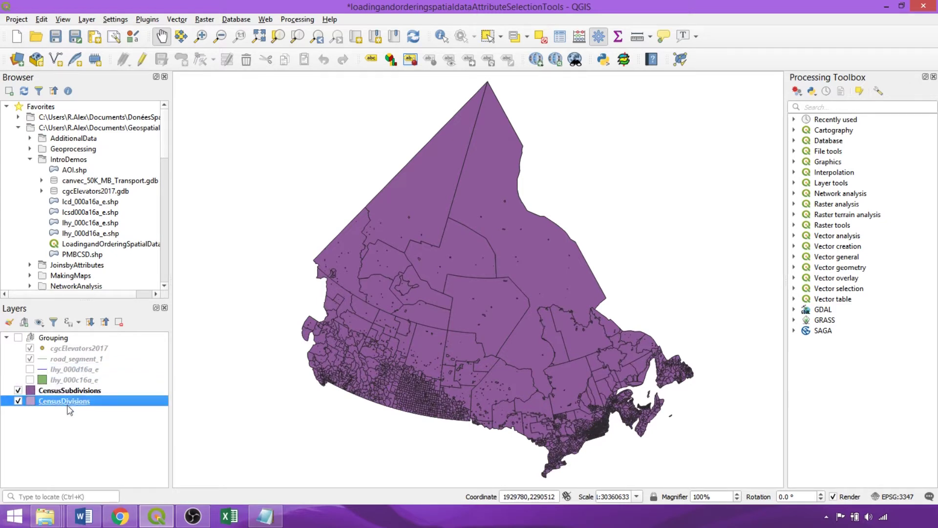
click(75, 393)
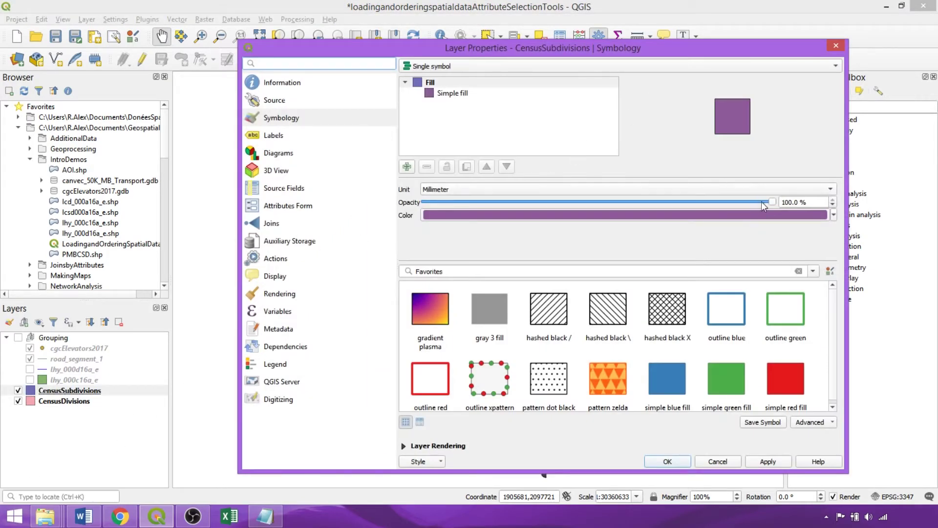
- Set the CensusSubdivisions Simple fill colour opacity to 0% and apply it
mouse_move(764, 205)
mouse_down()
mouse_move(425, 204)
mouse_move(772, 205)
mouse_up()
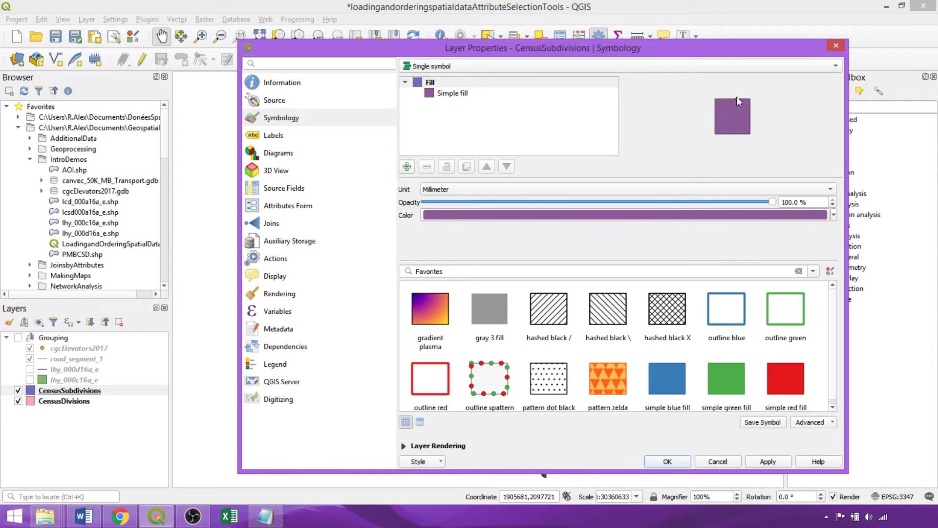
click(517, 93)
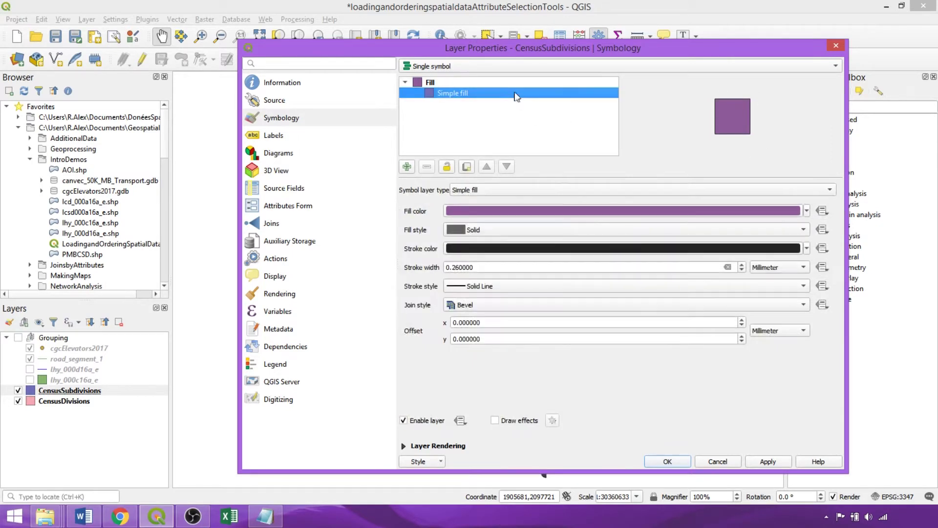
click(524, 211)
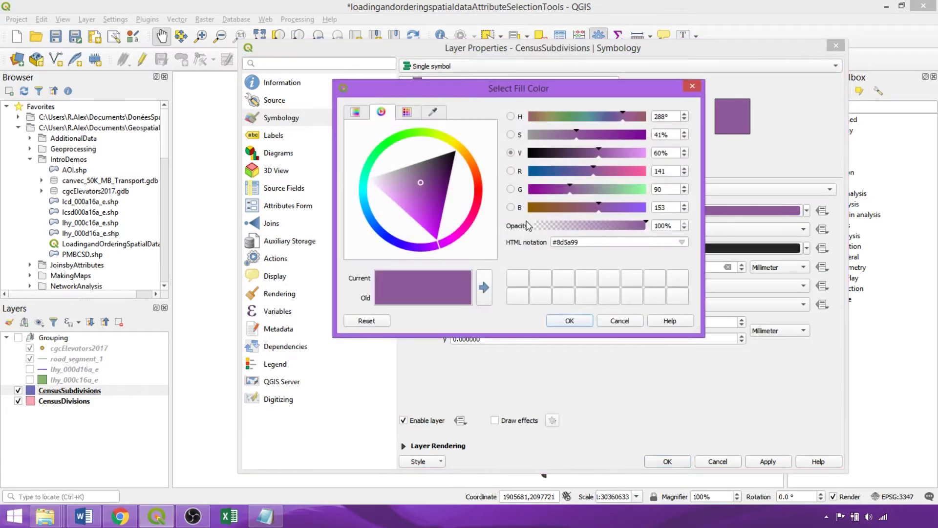
drag(599, 208, 596, 210)
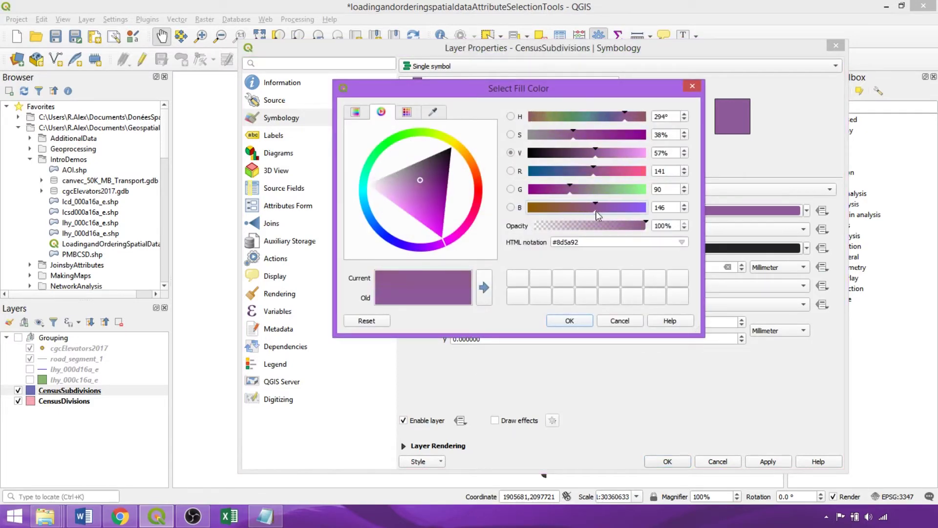
click(407, 113)
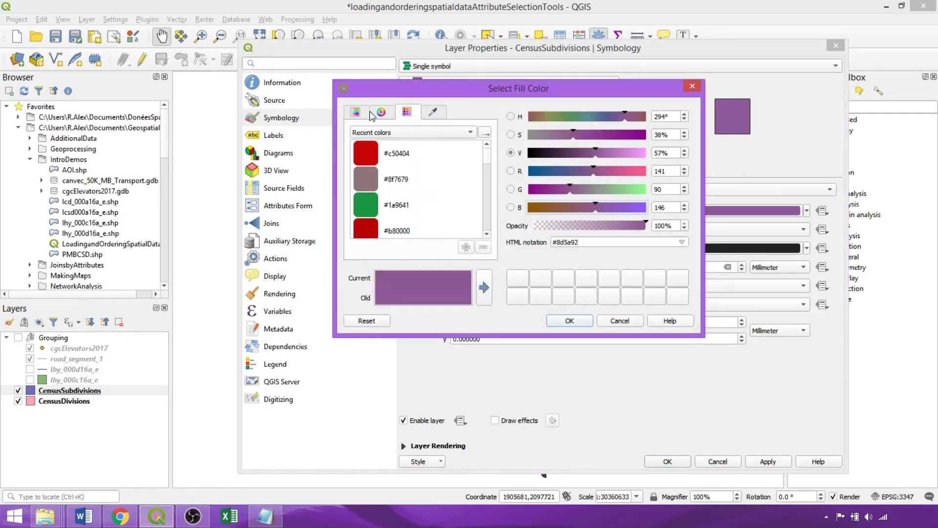
click(353, 116)
click(381, 113)
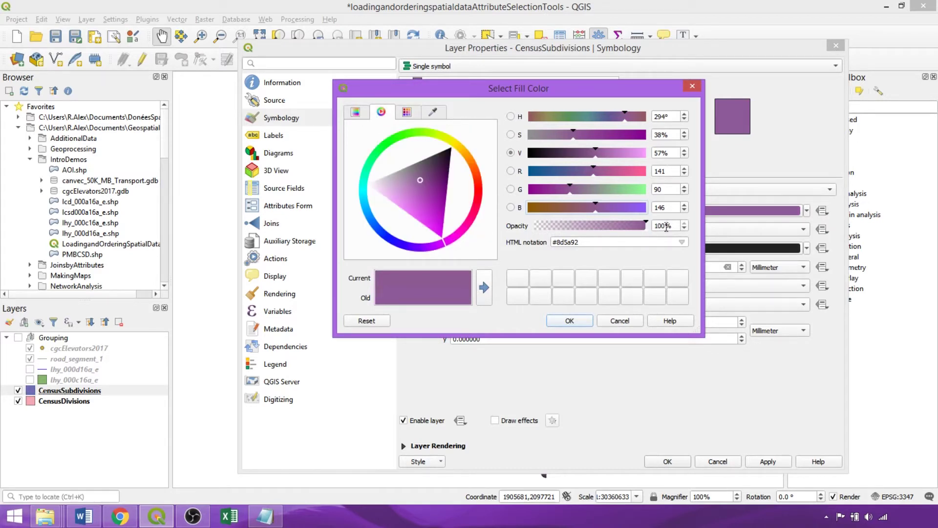
double_click(667, 226)
key(BackSpace)
key(BackSpace)
key(BackSpace)
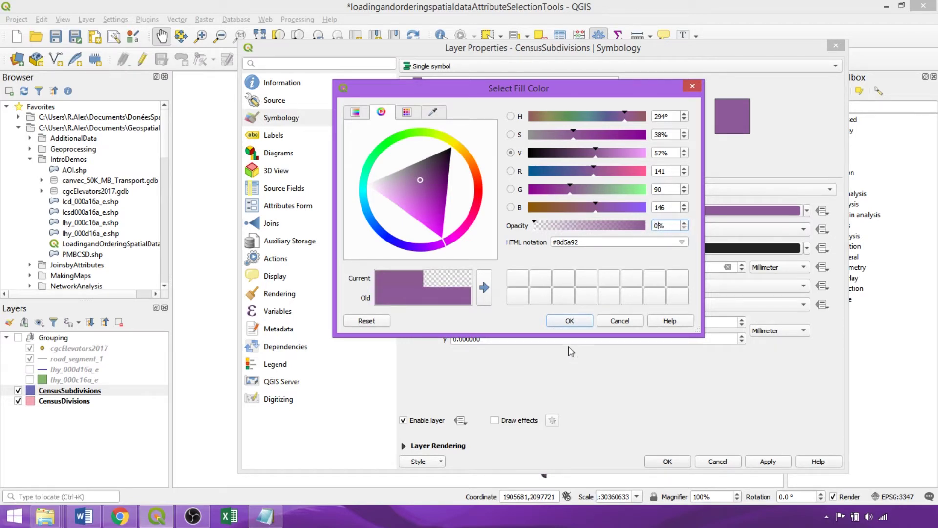
click(566, 321)
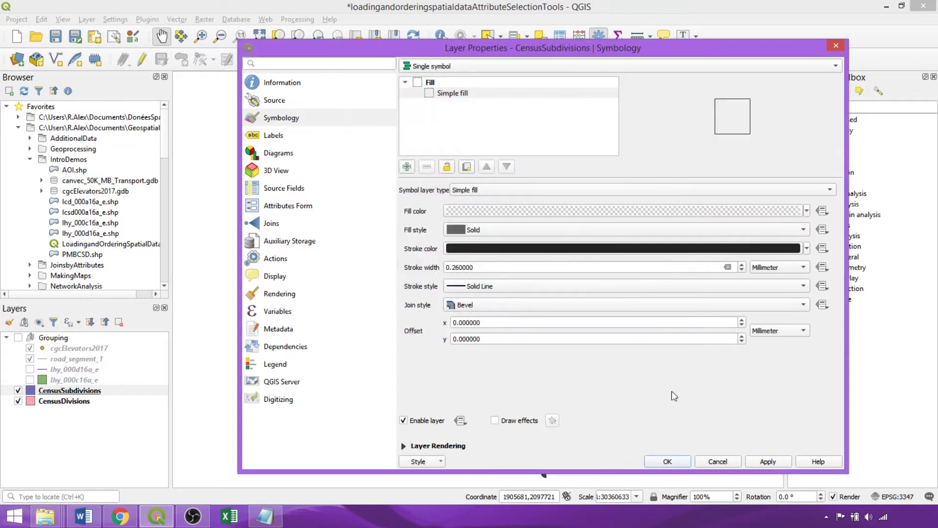
click(774, 467)
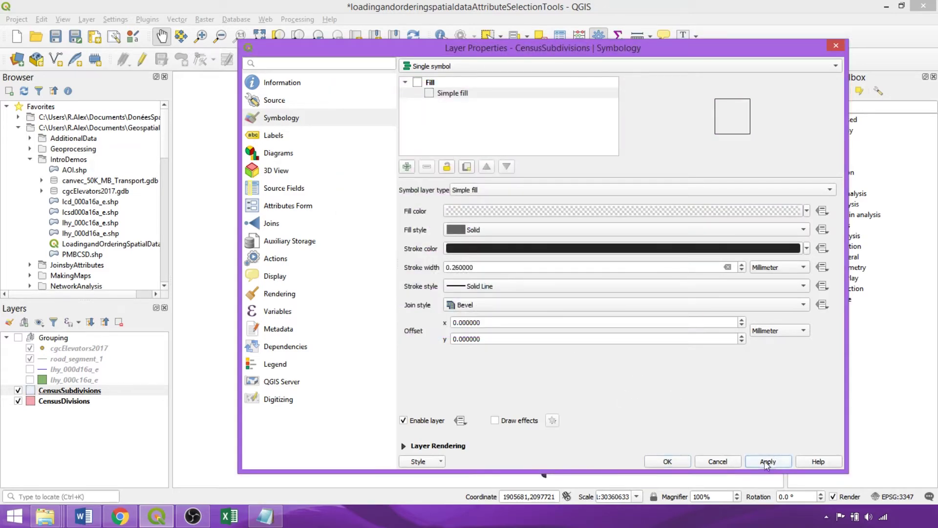
click(668, 465)
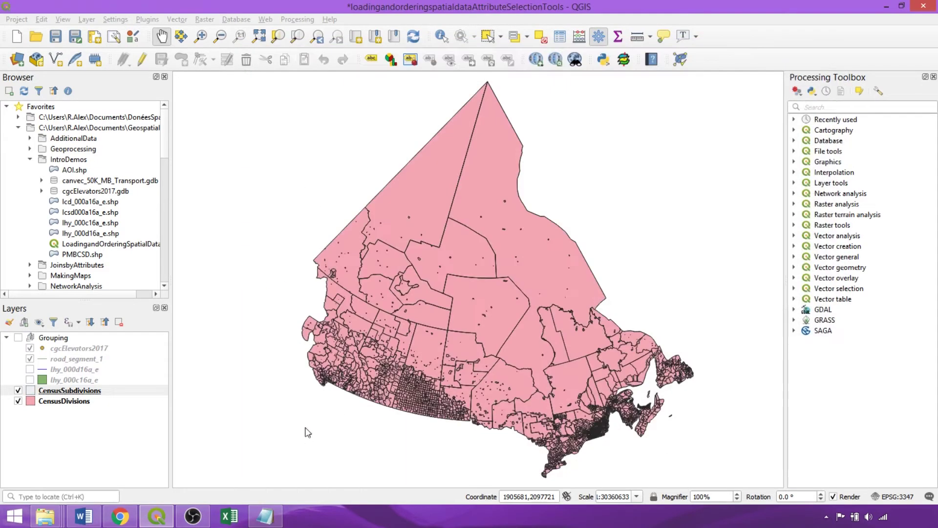
- Give the CensusDivisions Simple fill a 0.86 mm stroke in red #c00000
click(52, 402)
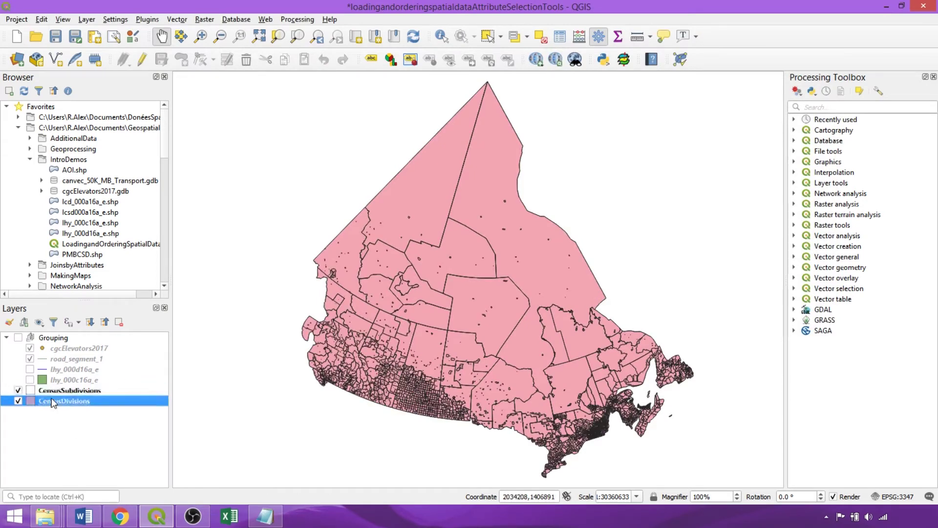
double_click(53, 401)
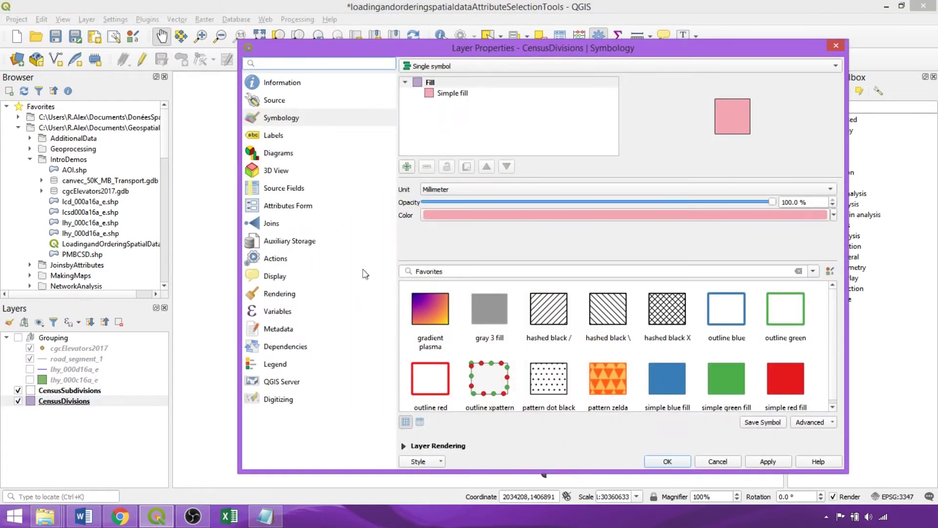
click(480, 94)
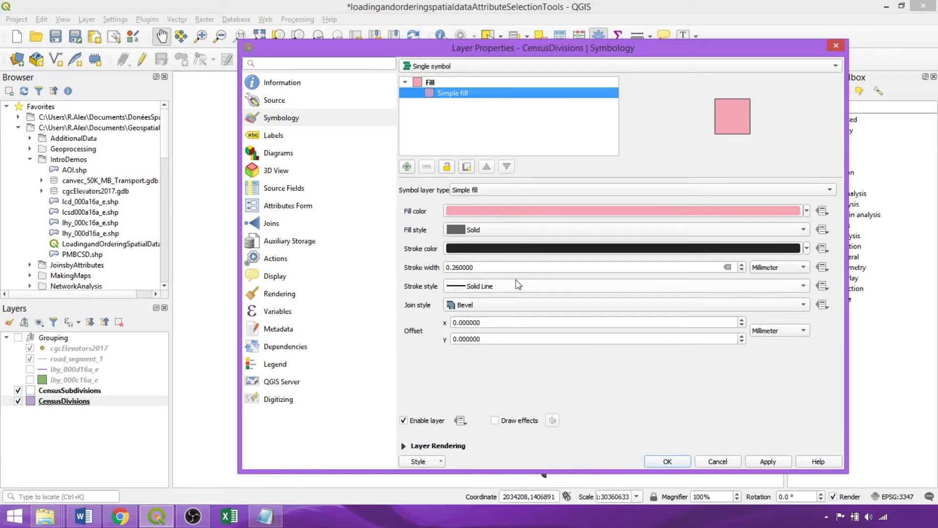
double_click(528, 268)
text(86)
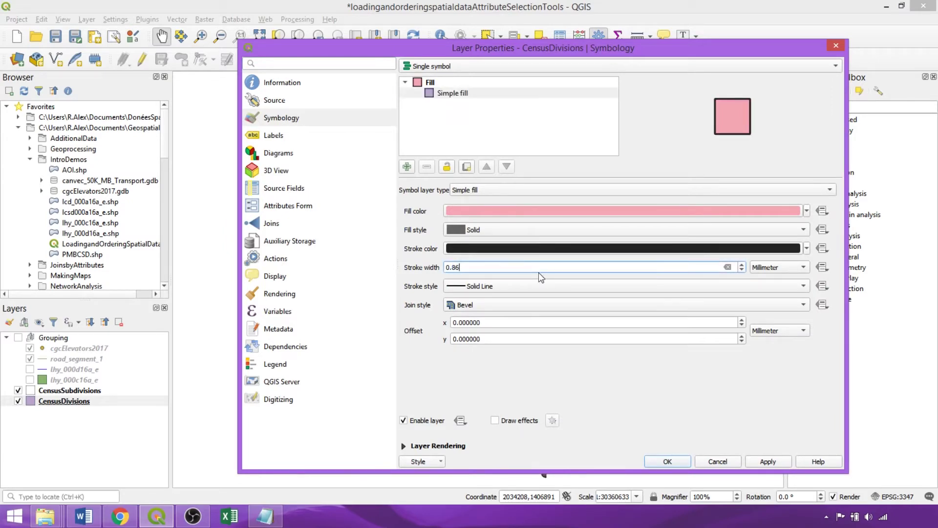
click(493, 249)
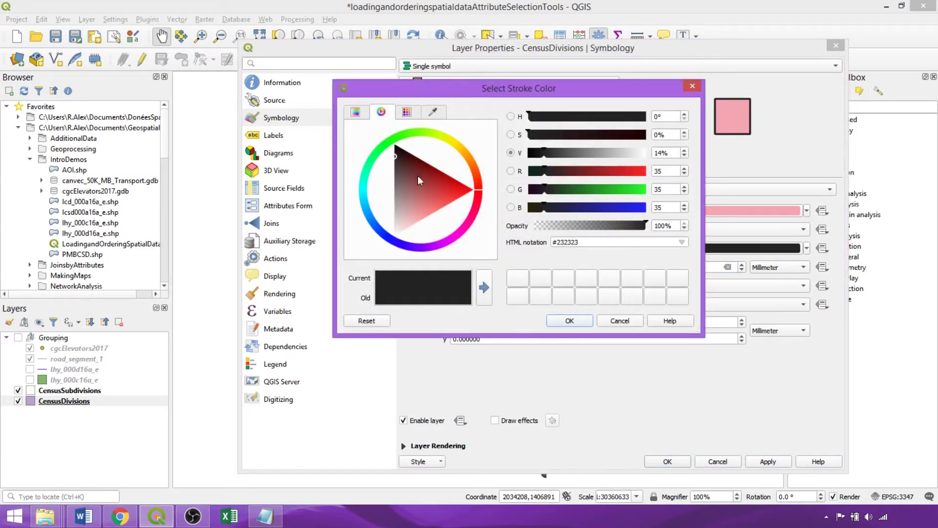
drag(394, 158, 454, 178)
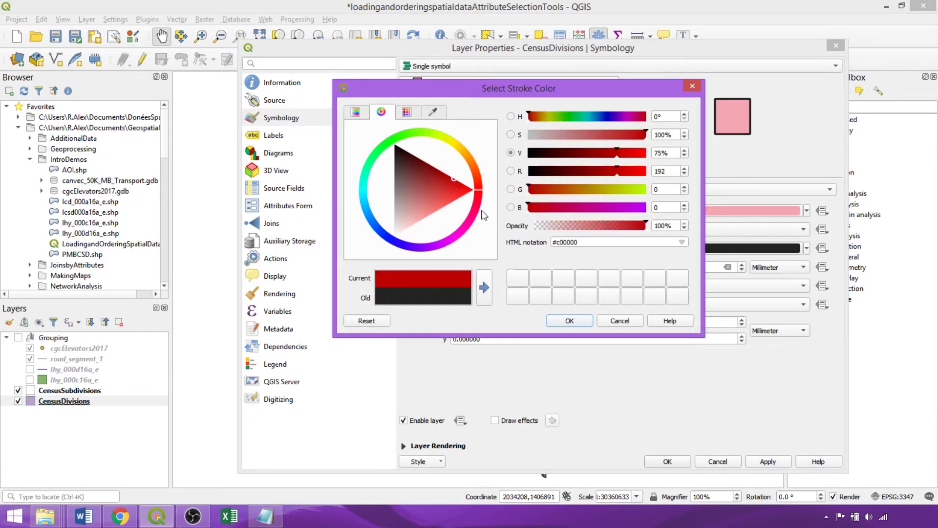
click(573, 319)
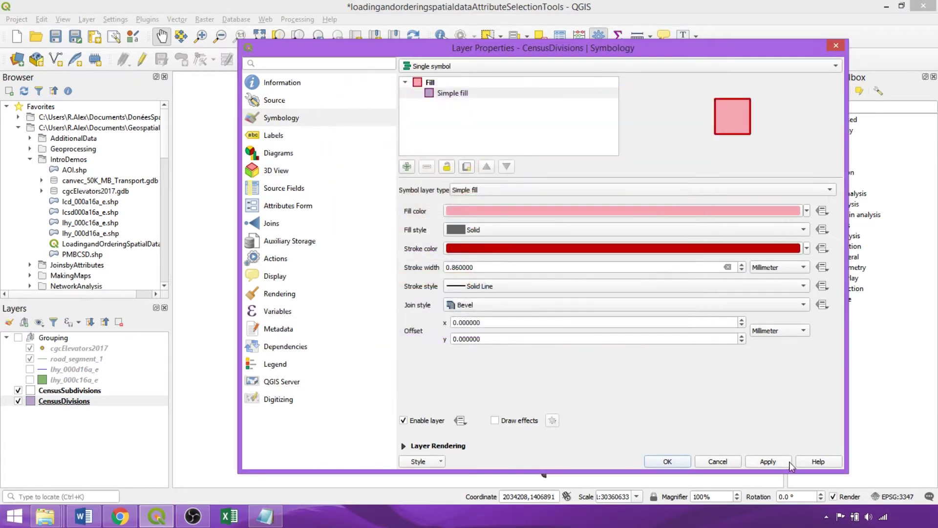
click(762, 462)
click(656, 459)
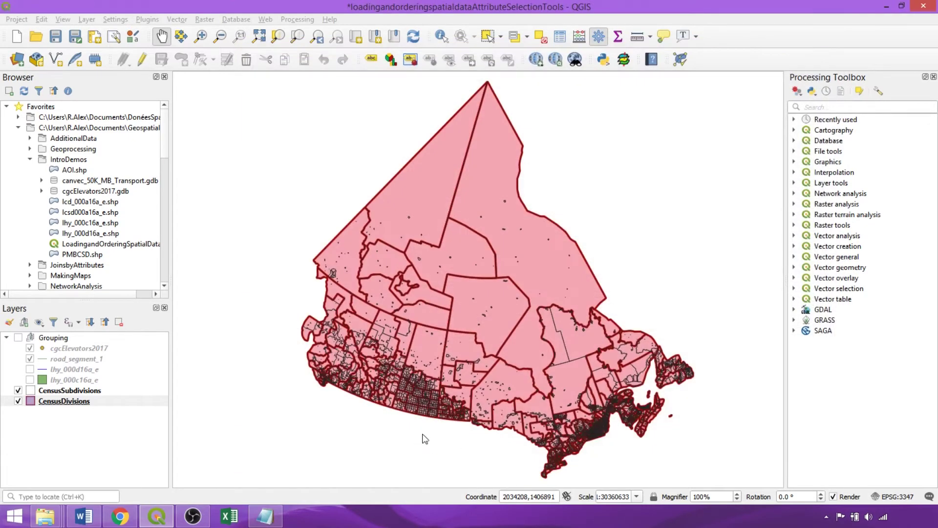
scroll(423, 434, up, 1)
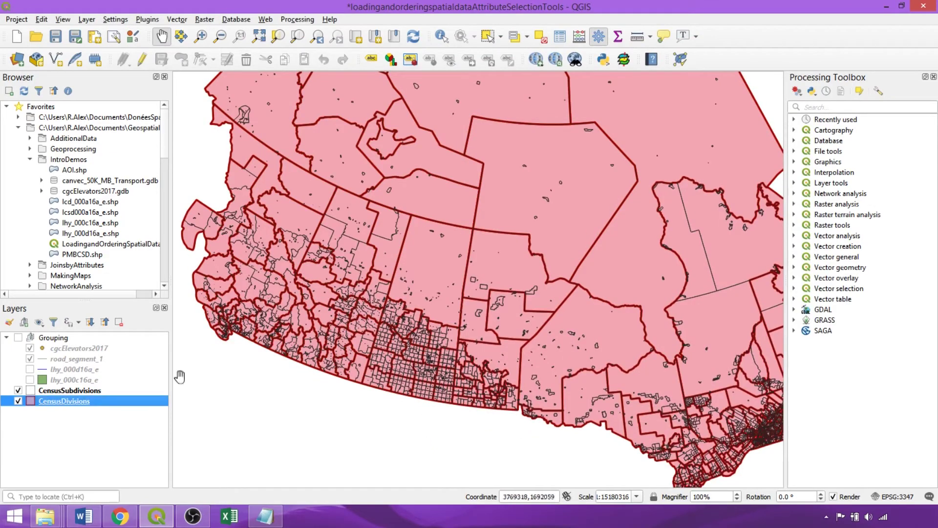
- Categorize CensusSubdivisions by PRUID, remove the empty category, and apply
double_click(82, 391)
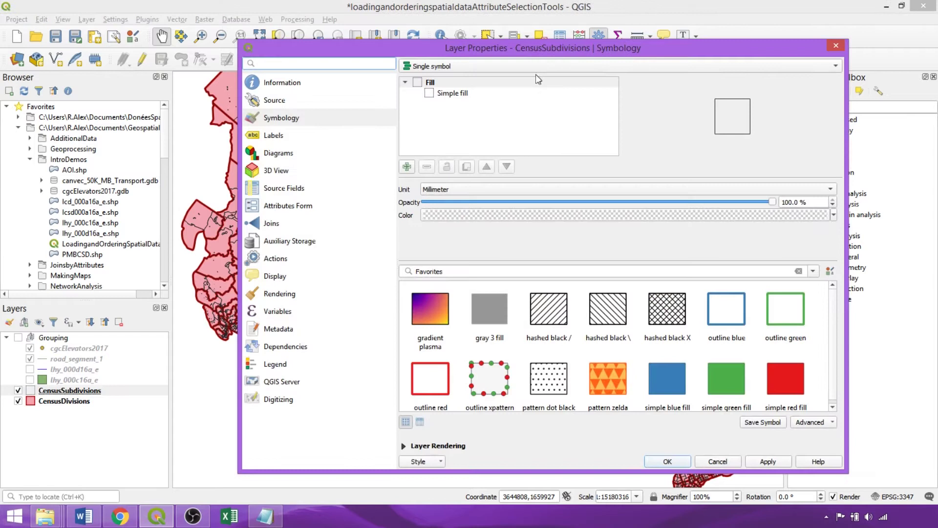
click(509, 67)
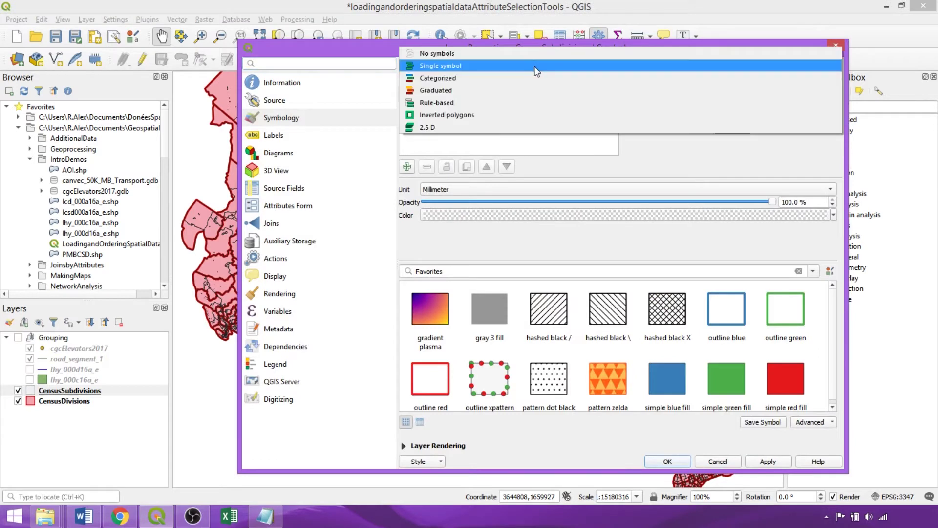
click(509, 78)
click(819, 85)
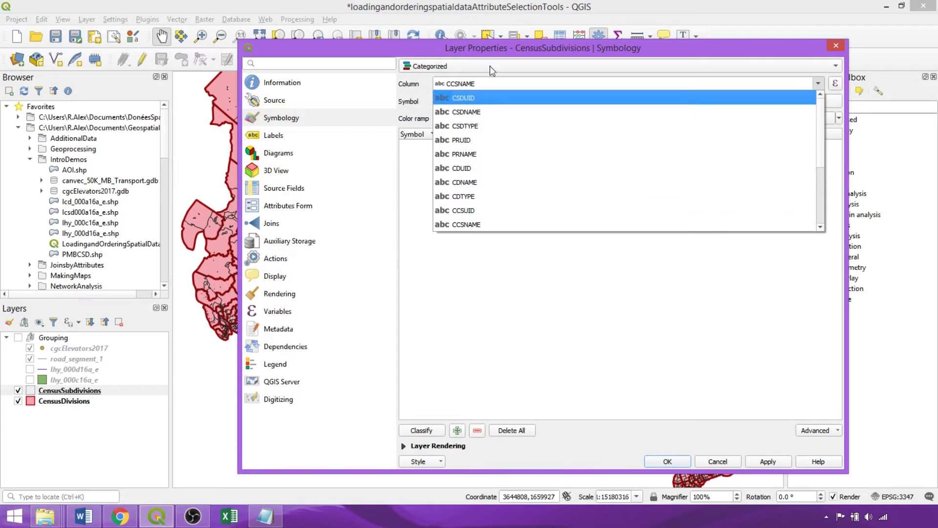
click(462, 141)
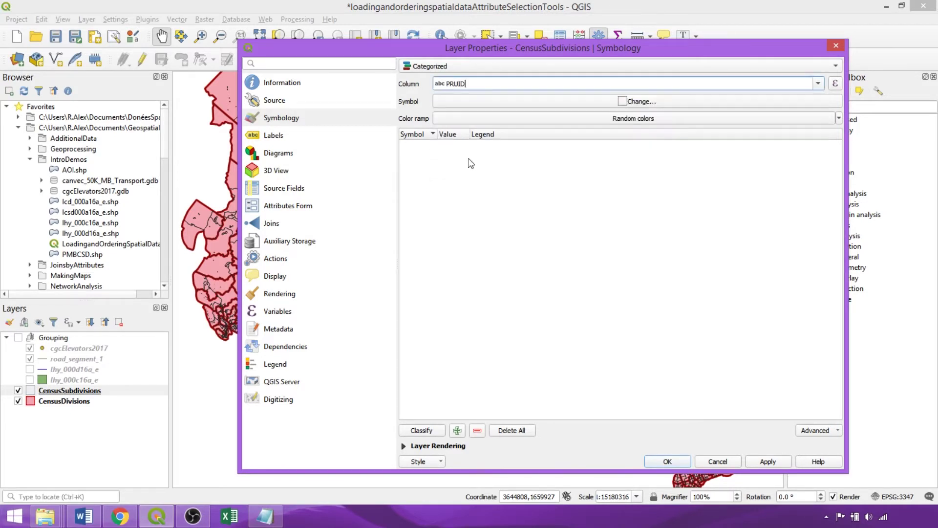
click(437, 431)
click(435, 283)
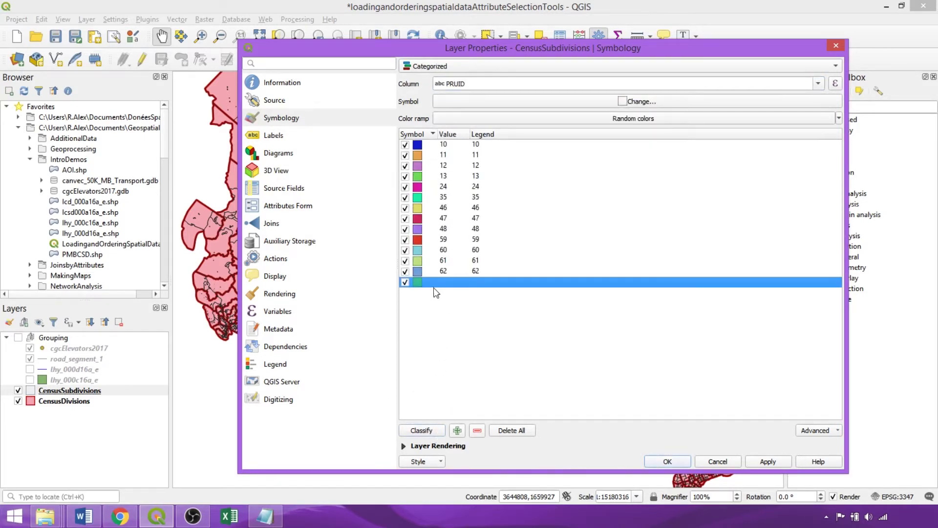
click(478, 431)
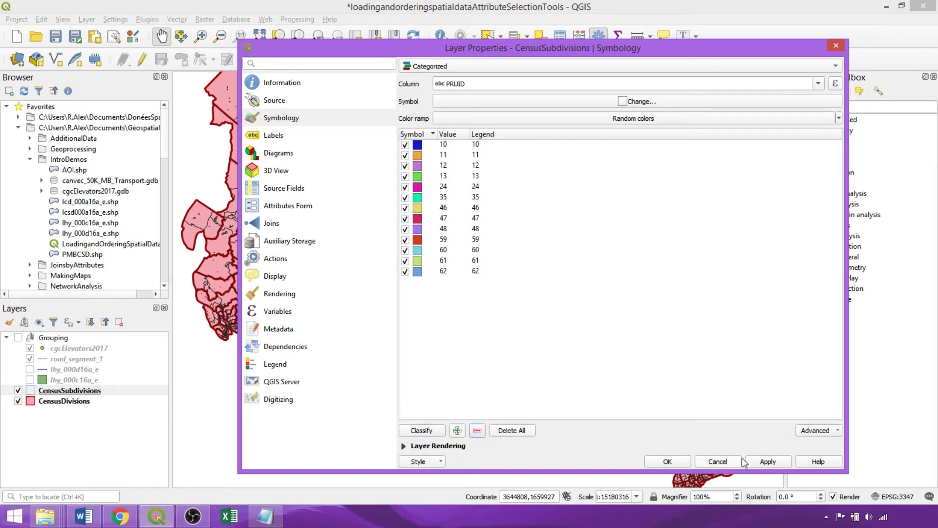
click(768, 462)
drag(559, 47, 529, 35)
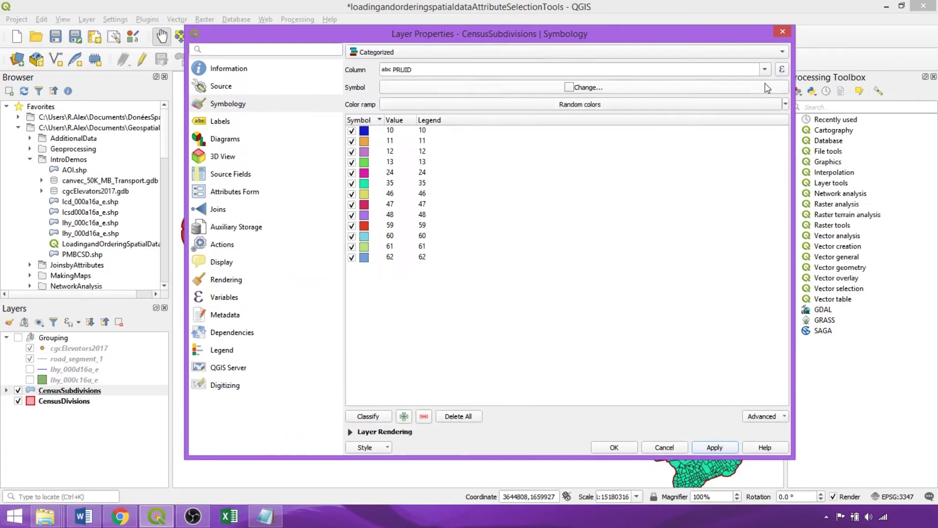
- Reclassify the subdivisions by CDNAME with random colours and keep the result
click(765, 69)
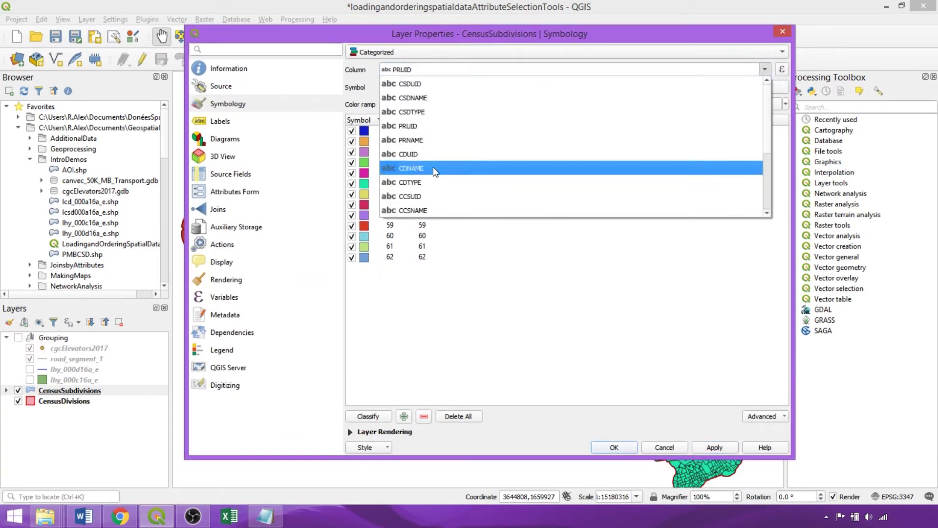
click(466, 167)
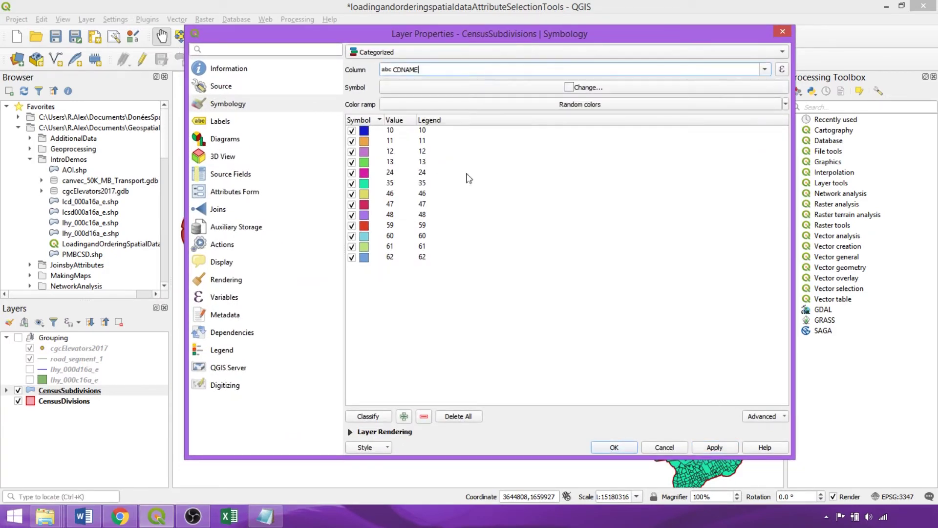
click(374, 414)
click(480, 320)
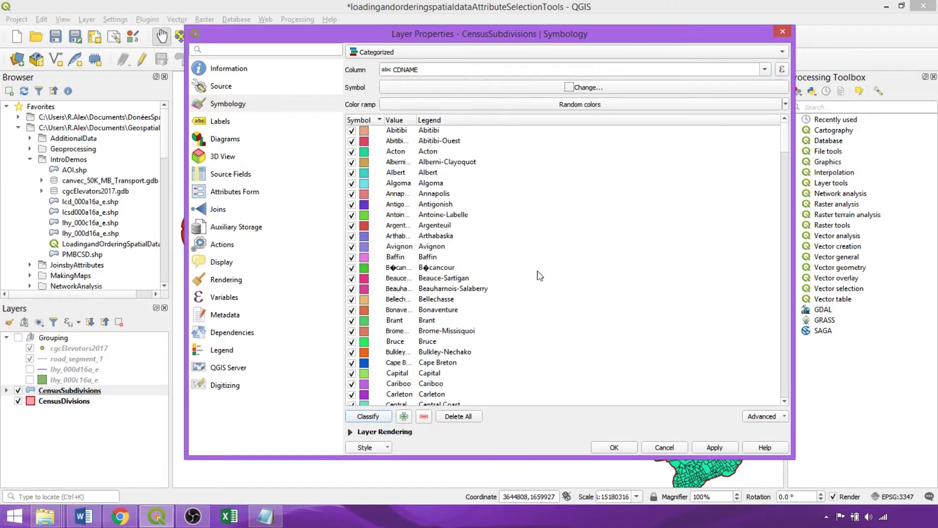
click(711, 448)
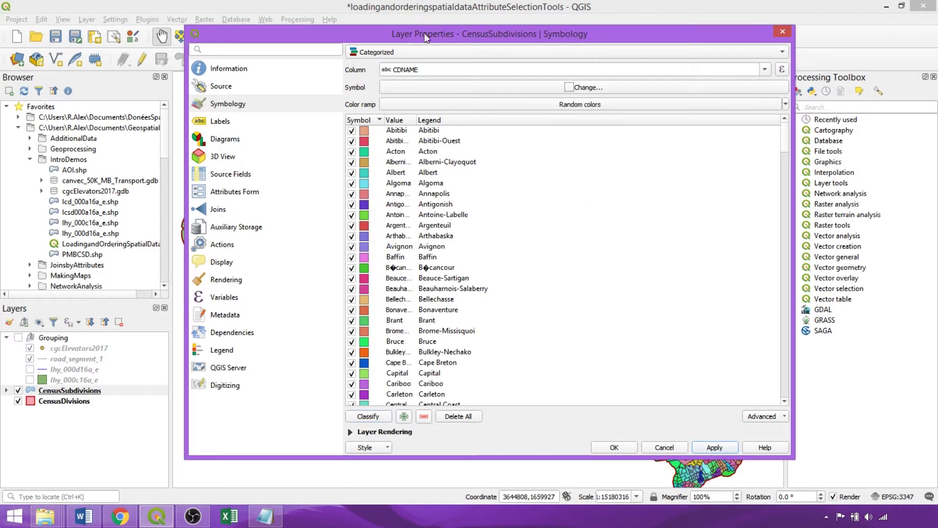
drag(425, 33, 0, 467)
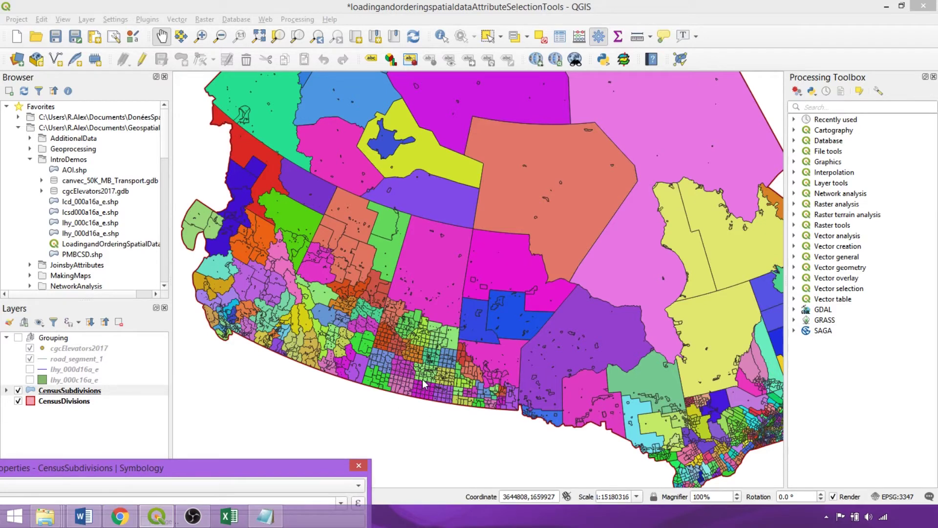
drag(256, 467, 535, 112)
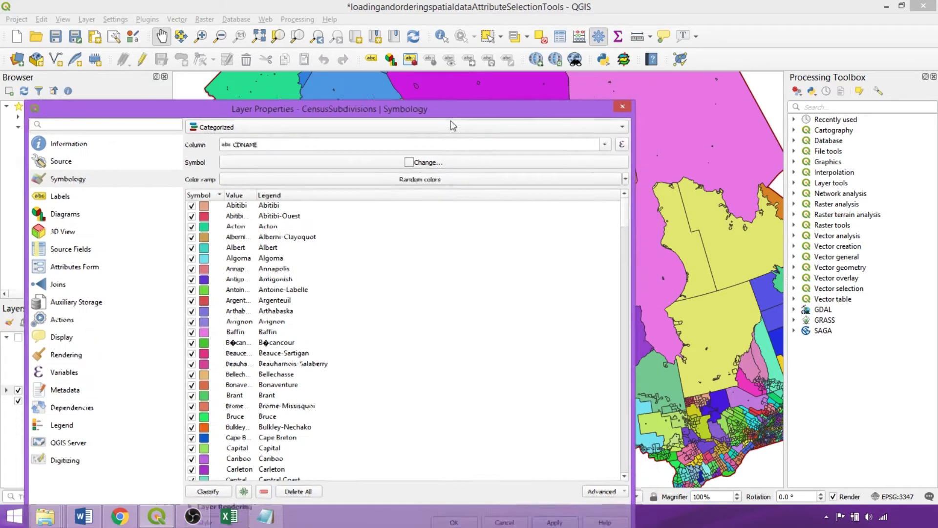
drag(452, 110, 96, 282)
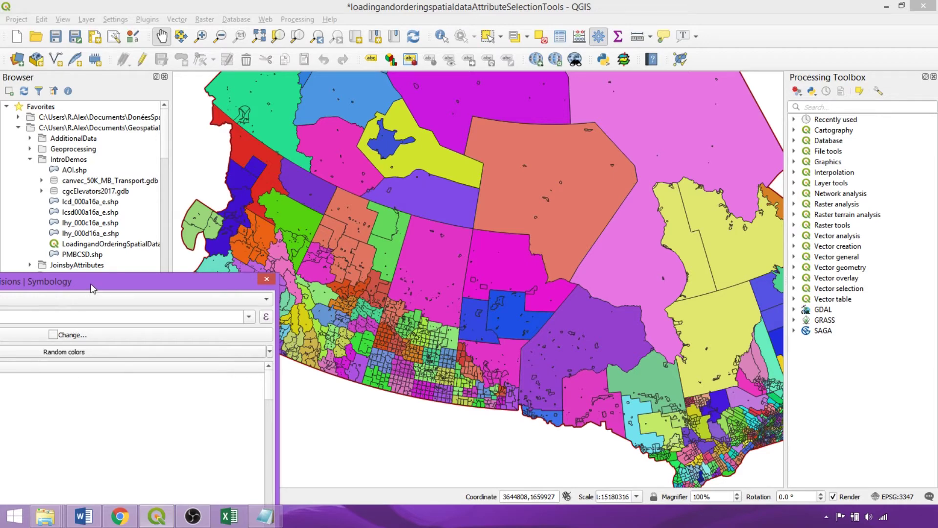
drag(93, 289, 606, 19)
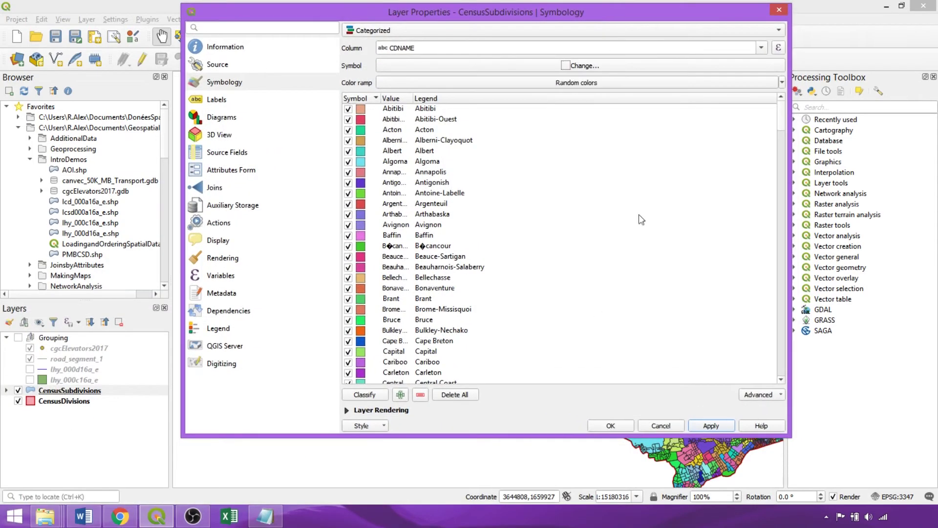
click(783, 83)
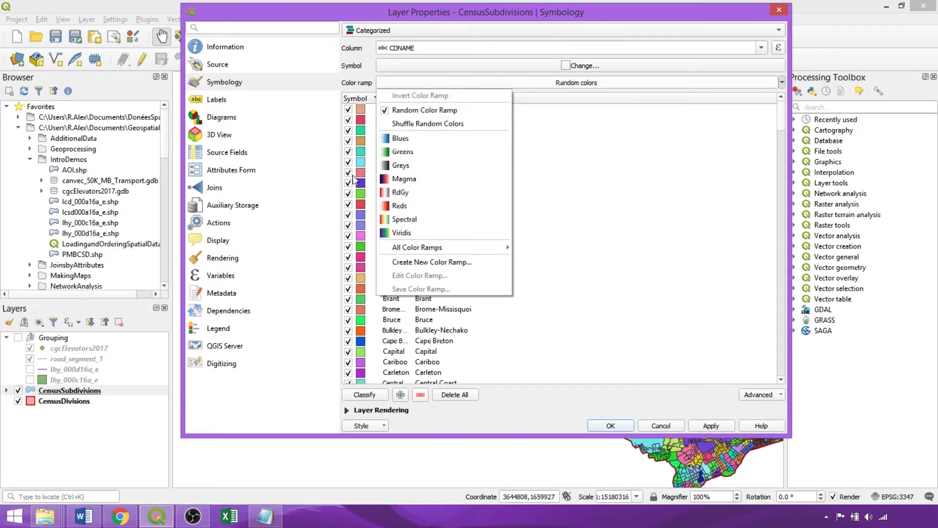
click(606, 426)
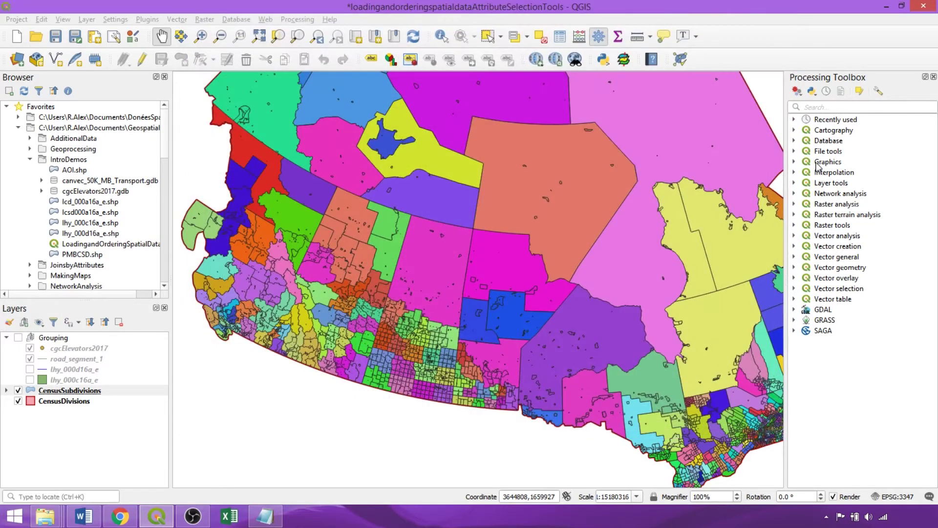
click(844, 107)
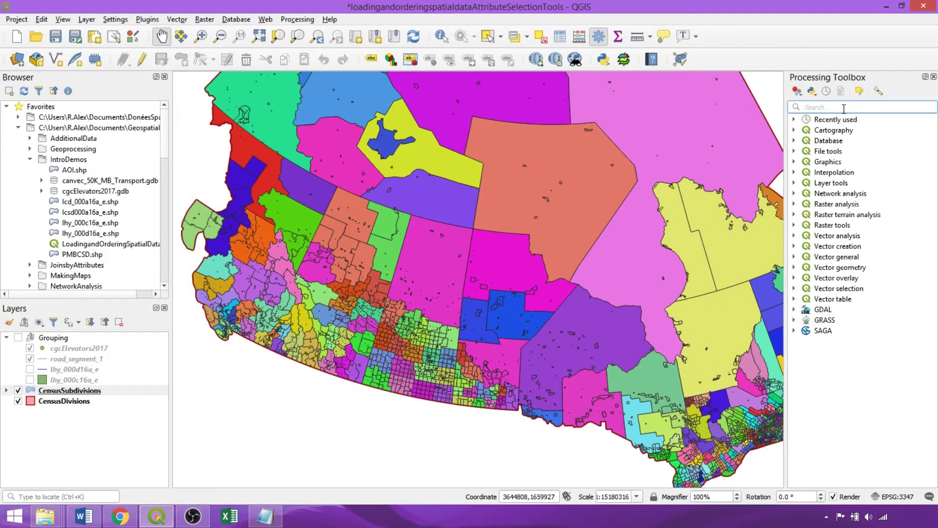
- Run Topological coloring on CensusDivisions with minimum 6 colours, balanced by assigned area
text(topological)
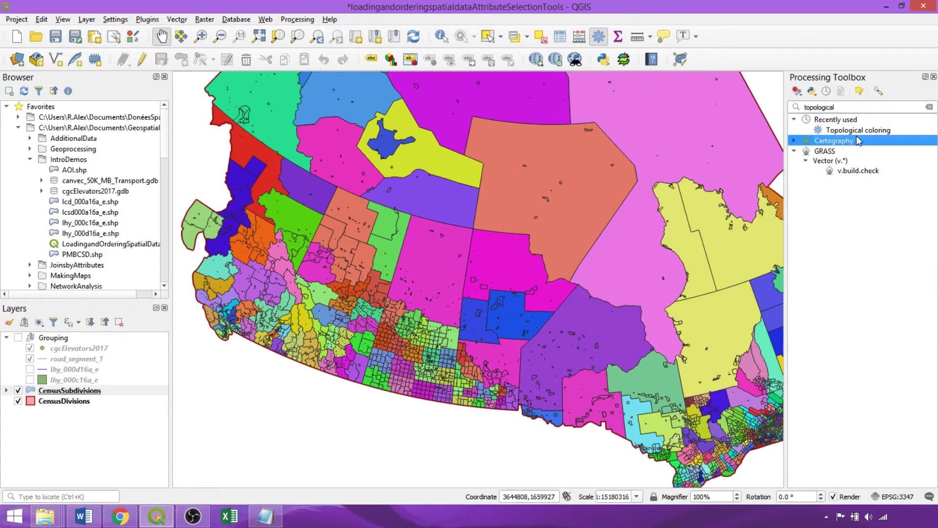
double_click(859, 130)
click(371, 68)
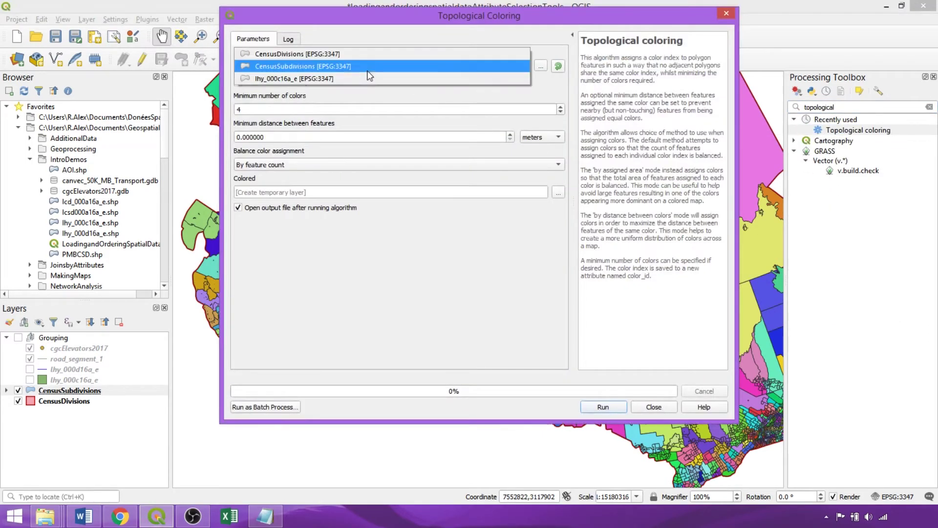
click(360, 57)
double_click(335, 112)
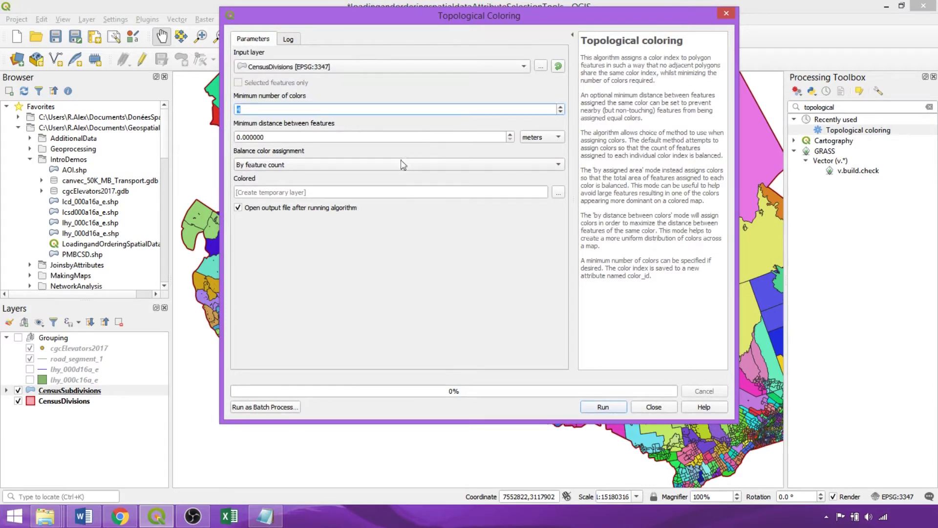
text(6)
click(330, 164)
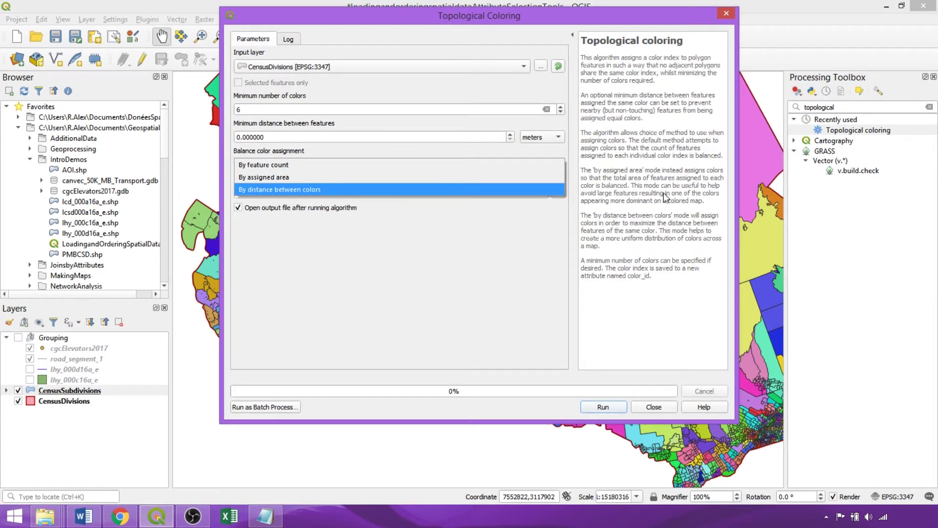
click(352, 177)
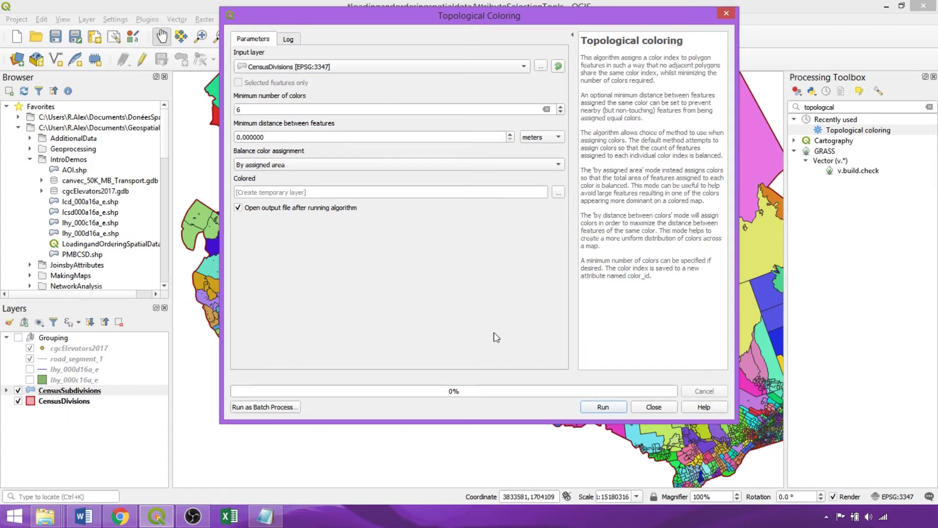
click(608, 410)
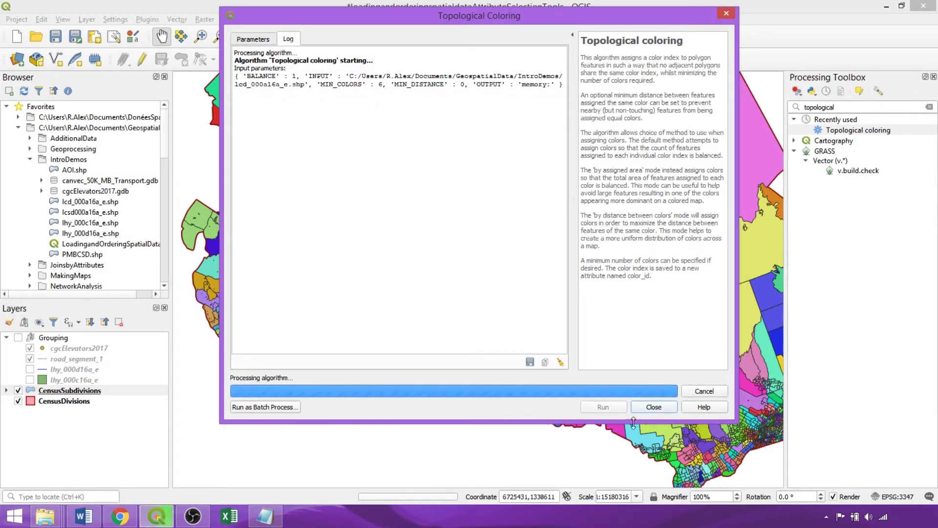
- Style the new Colored layer as Categorized by the color_id field
click(654, 407)
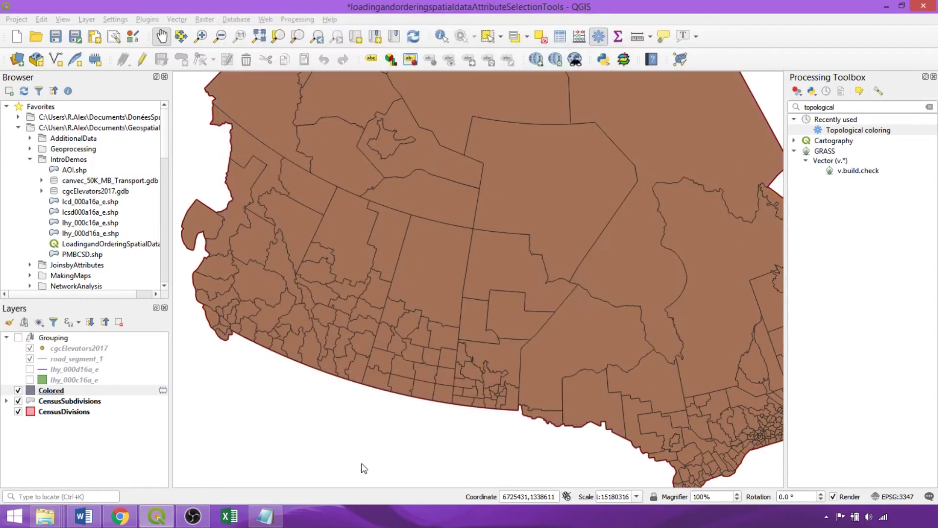
click(48, 392)
double_click(102, 391)
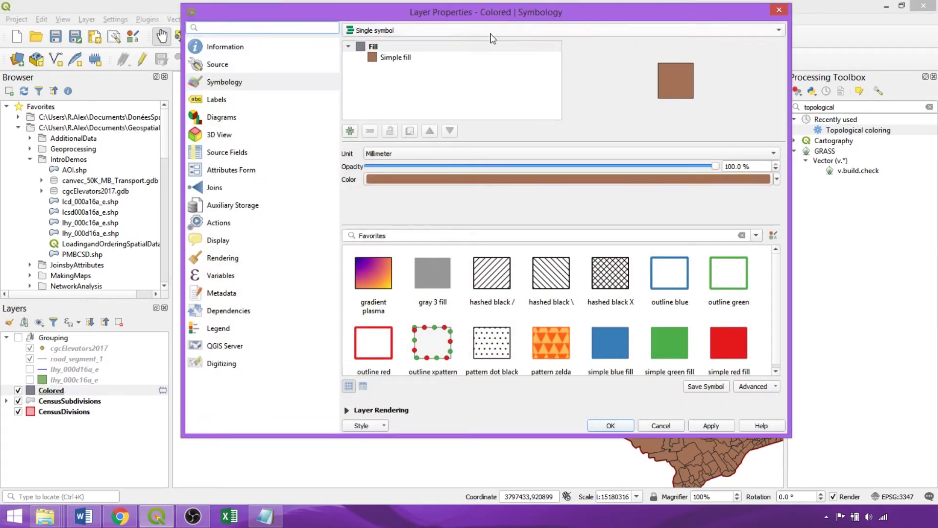
click(480, 31)
click(481, 42)
click(478, 33)
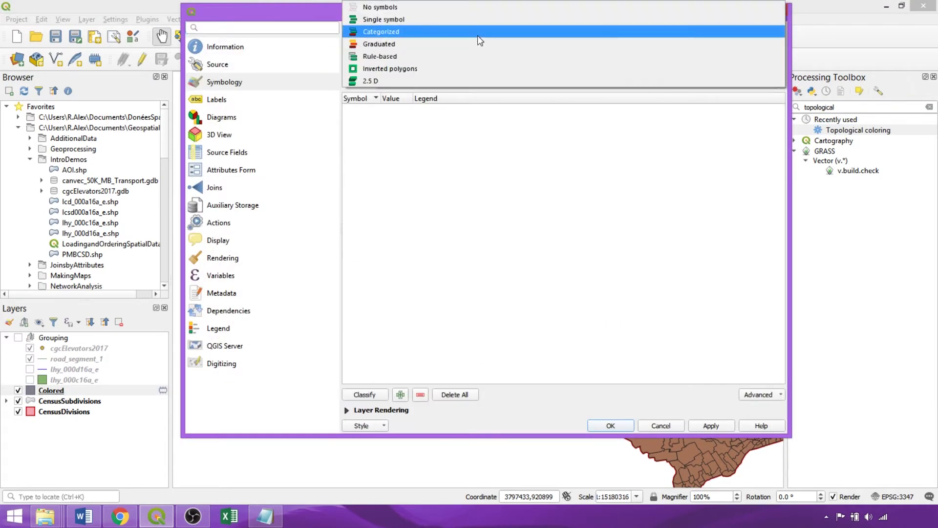
click(447, 35)
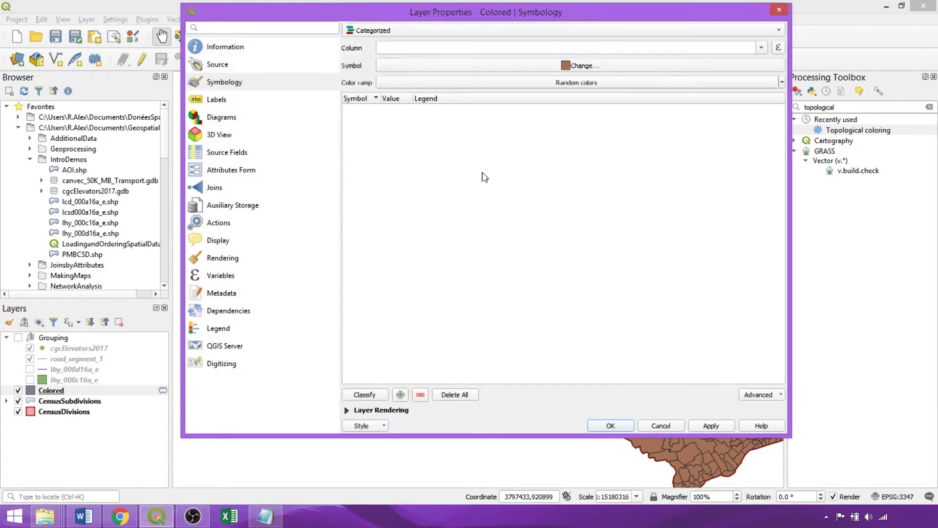
click(756, 48)
click(449, 129)
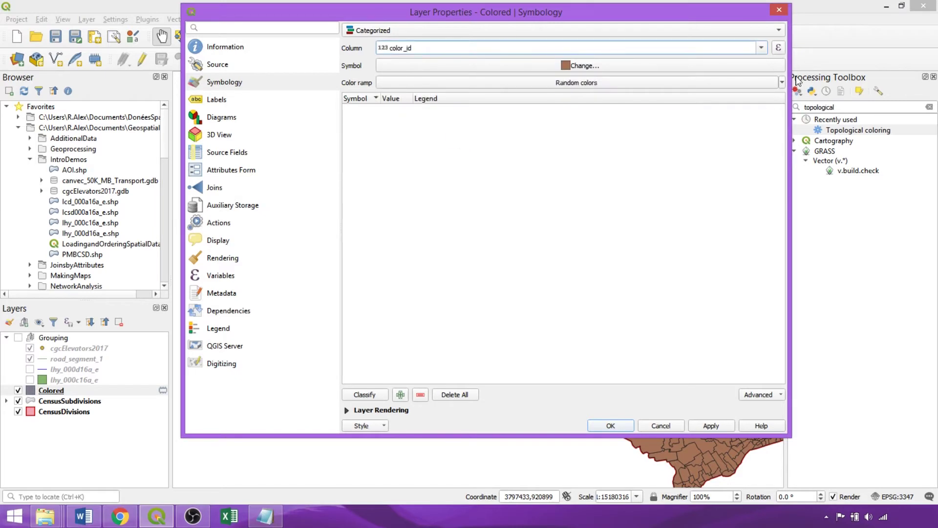
- Create a 6-colour ColorBrewer Pastel1 colour ramp for the categories
click(782, 83)
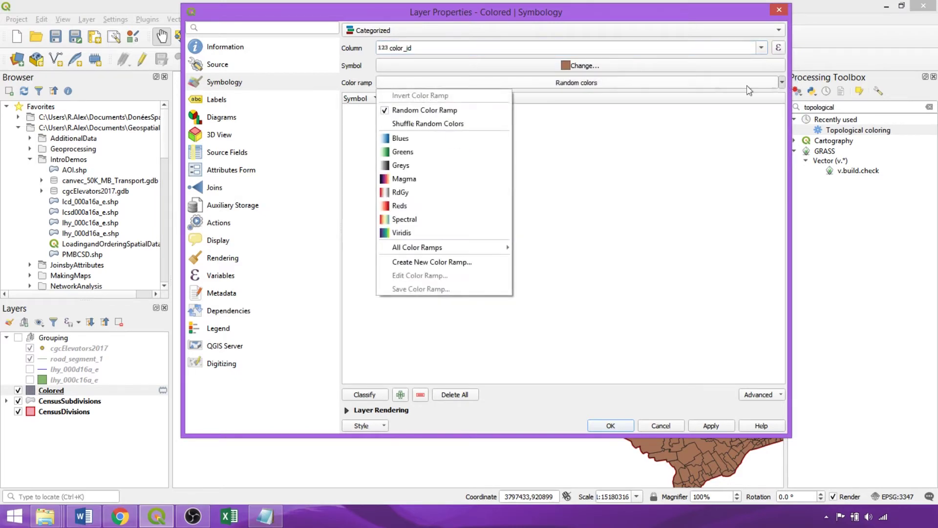
click(439, 263)
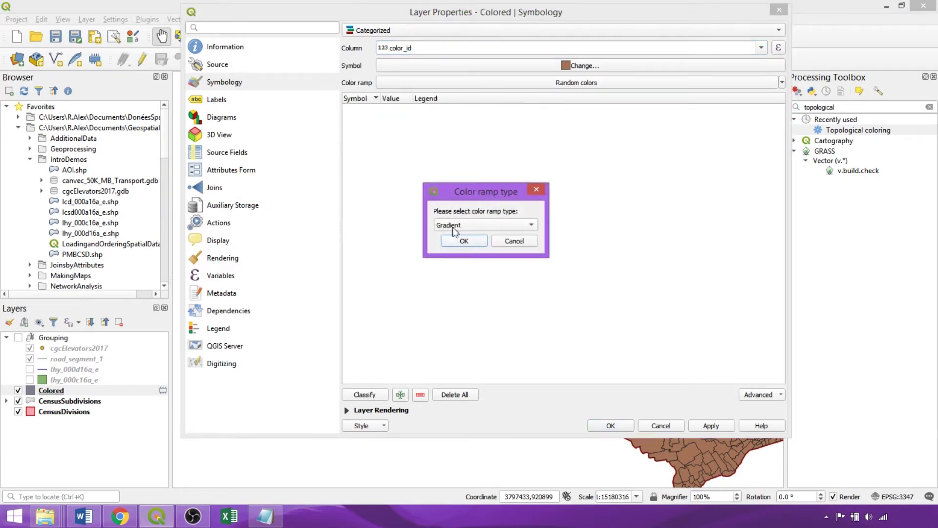
click(468, 226)
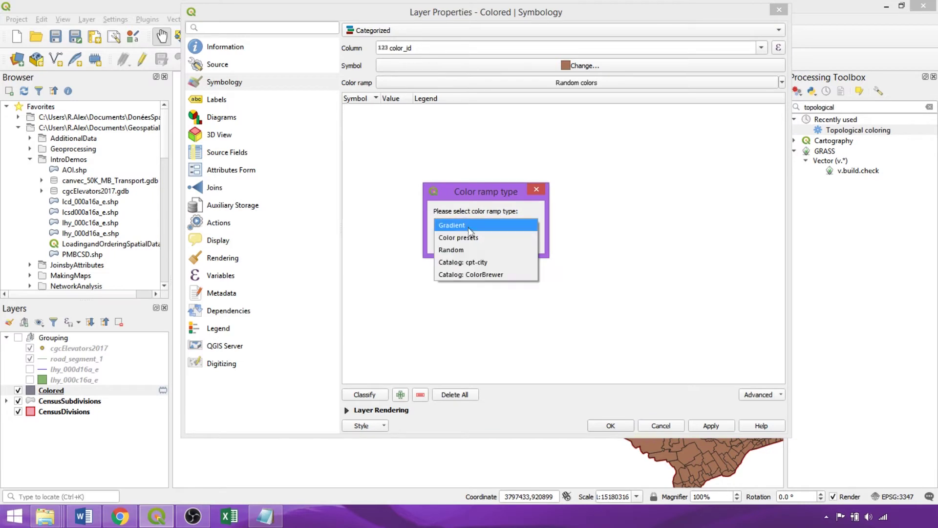
click(483, 274)
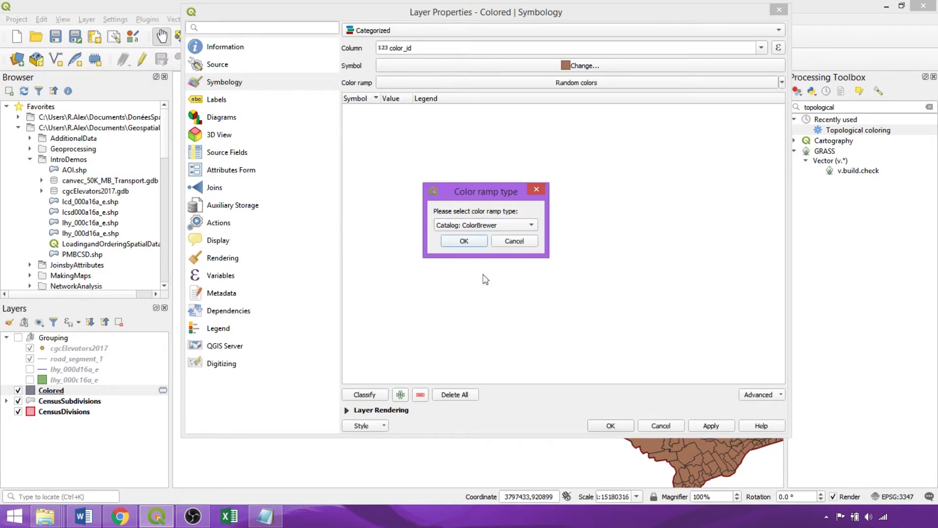
click(475, 246)
click(504, 191)
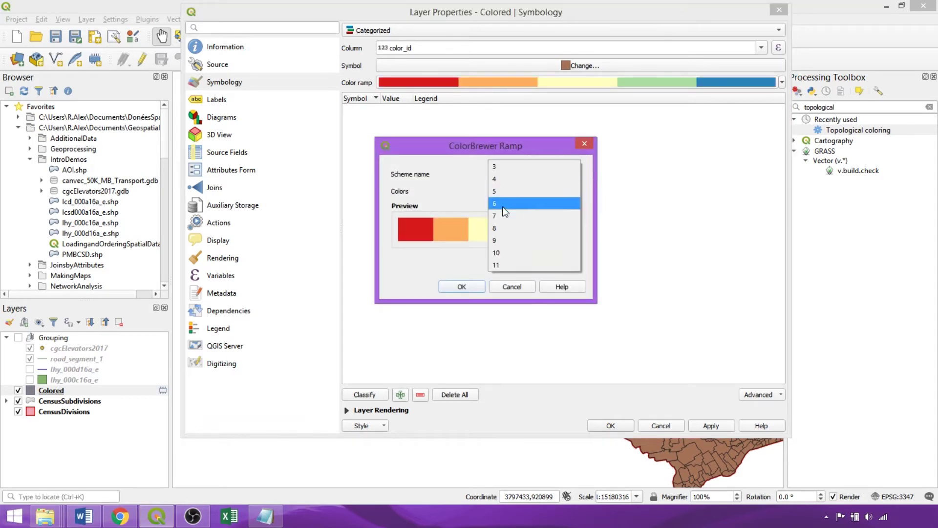
click(504, 211)
click(536, 175)
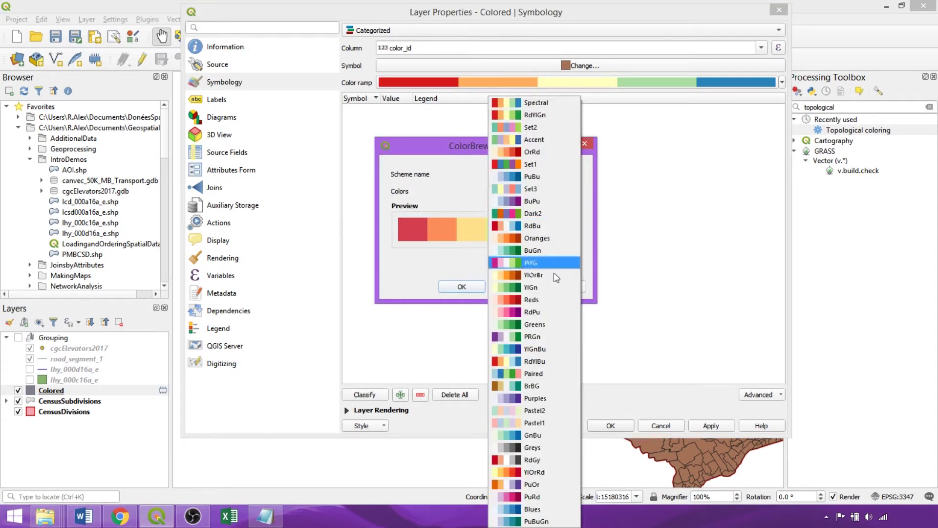
click(534, 421)
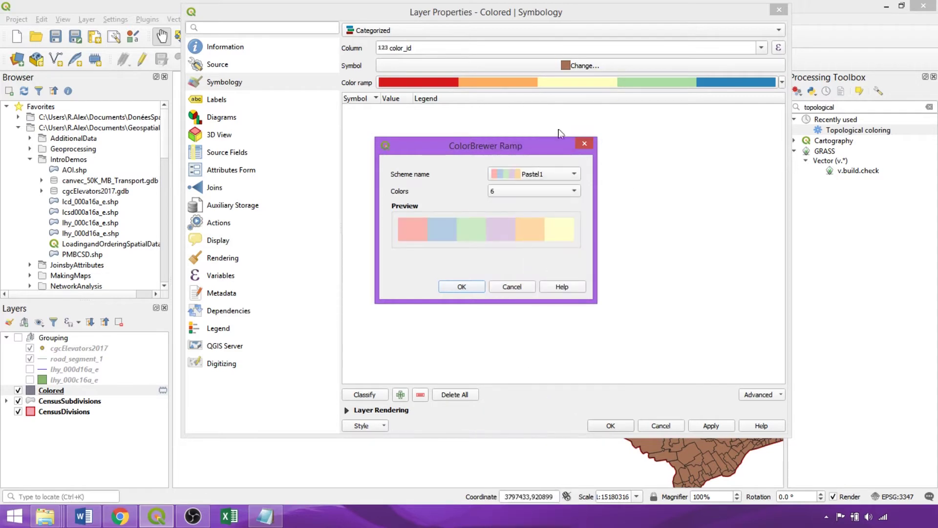
click(470, 290)
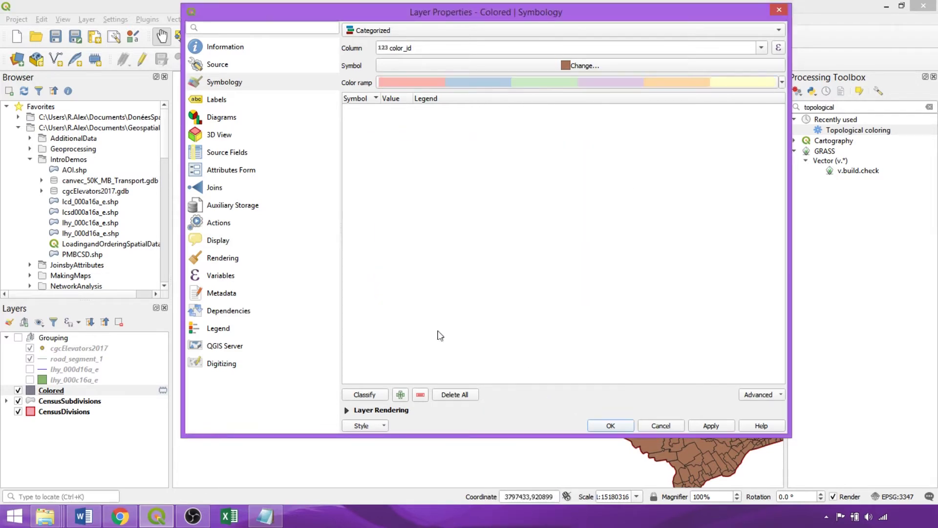
- Classify the color_id values, delete the empty seventh category, and apply
click(365, 395)
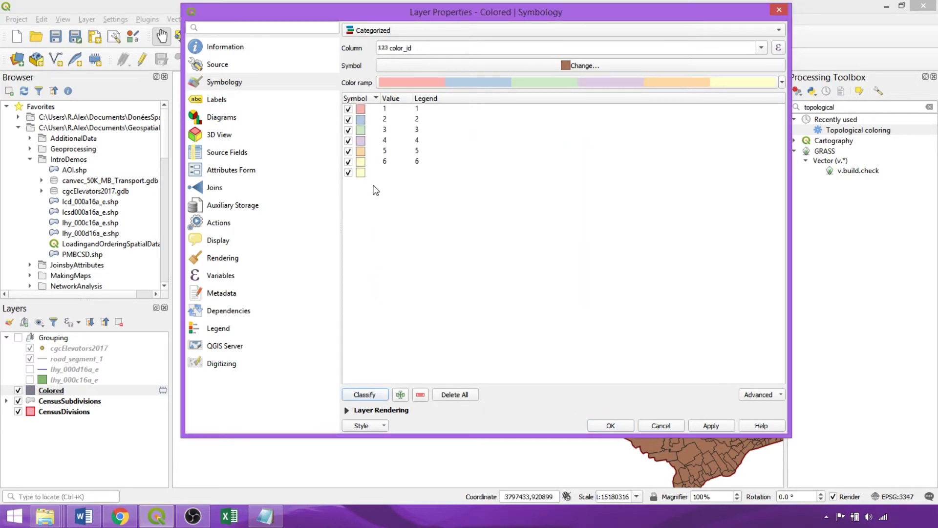
click(379, 172)
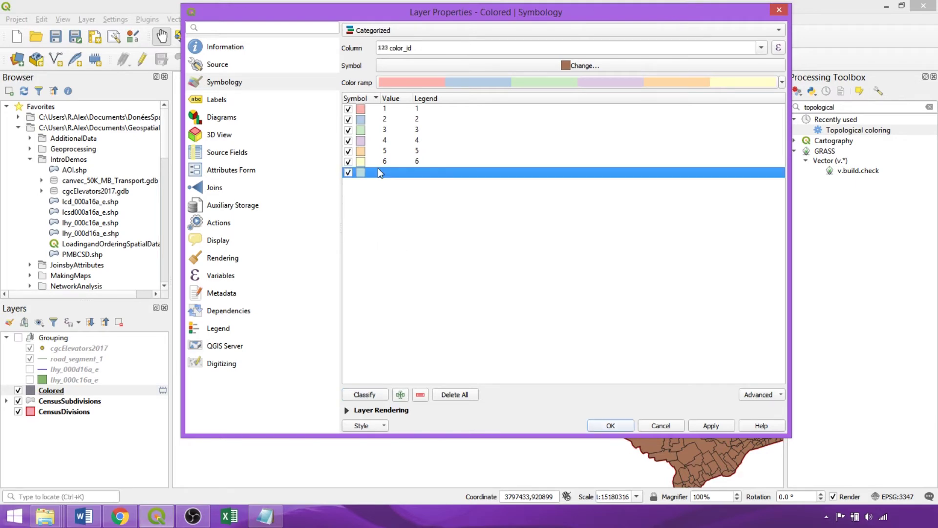
click(420, 394)
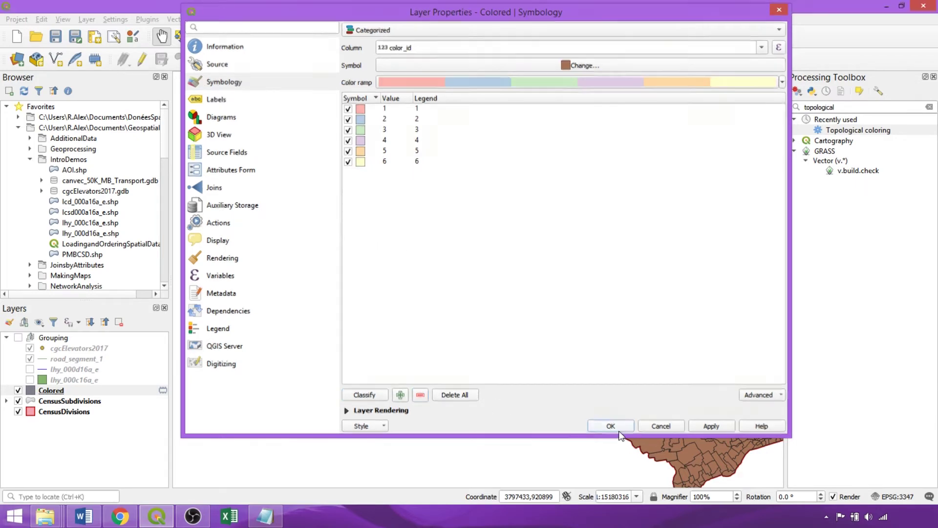
click(612, 426)
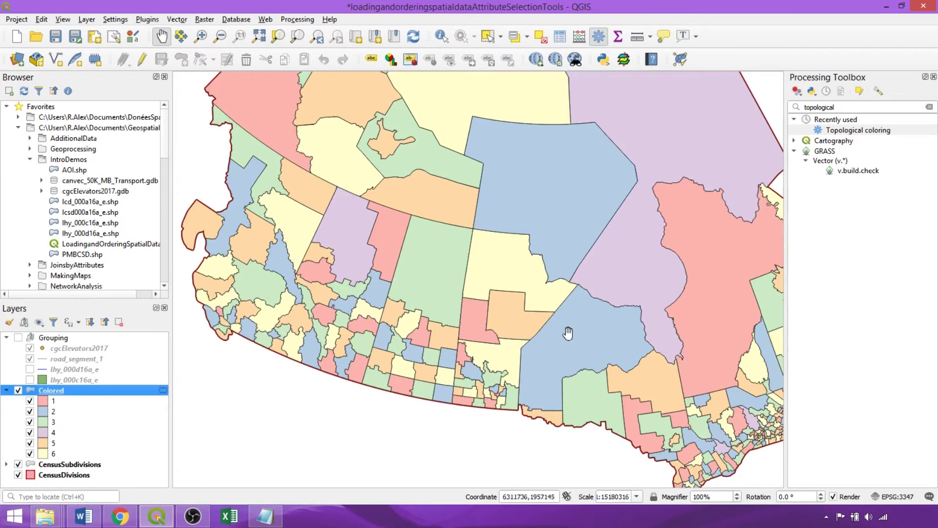
- Zoom out, hide CensusSubdivisions, and re-enable the Grouping with cgcElevators2017 selected
scroll(567, 337, down, 1)
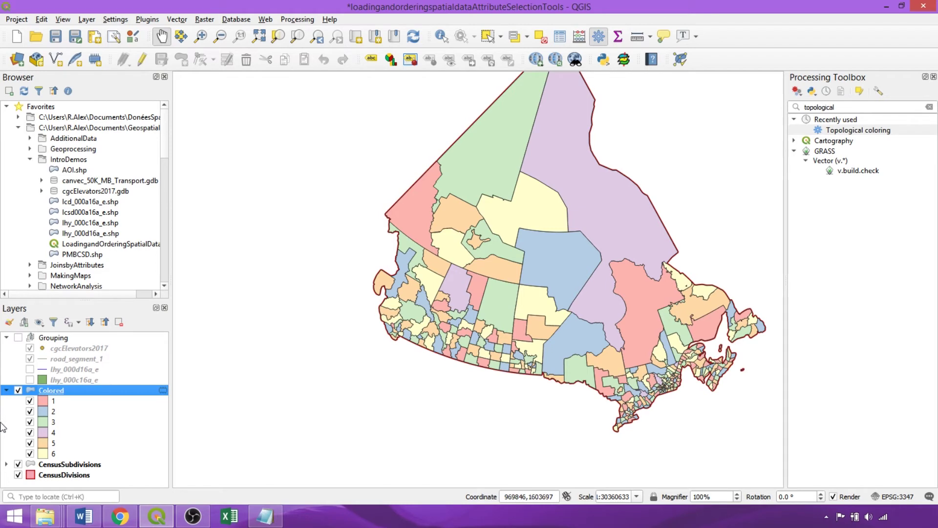
click(7, 465)
click(17, 464)
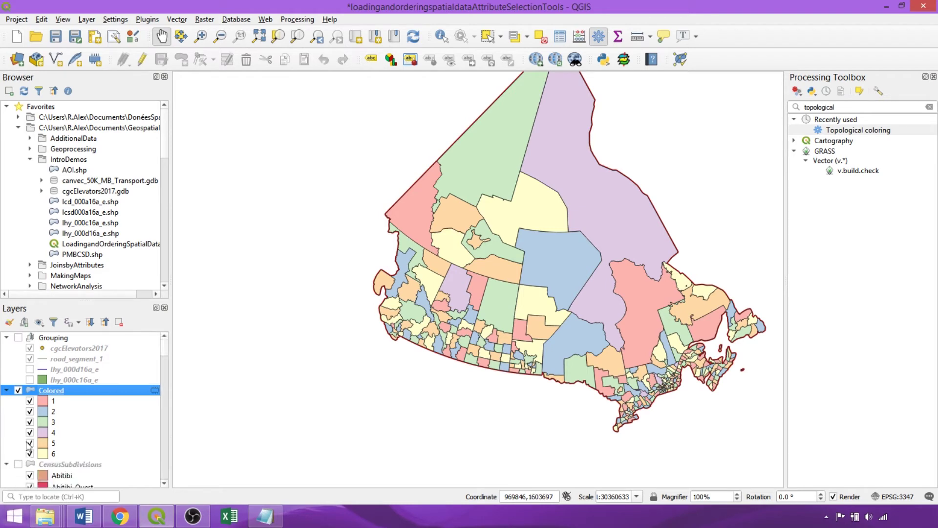
click(18, 338)
click(43, 349)
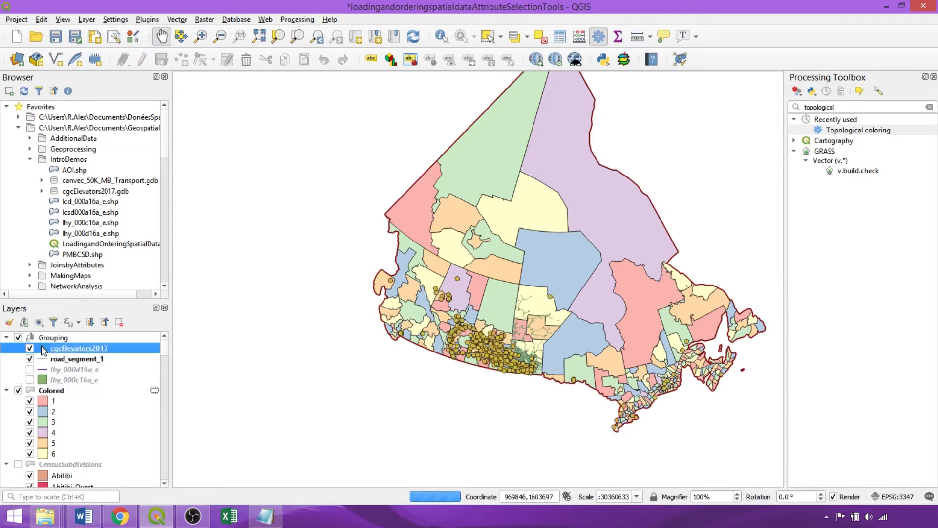
double_click(43, 349)
- Make cgcElevators2017 Graduated by Capacity_tonne using Pretty Breaks mode
click(413, 32)
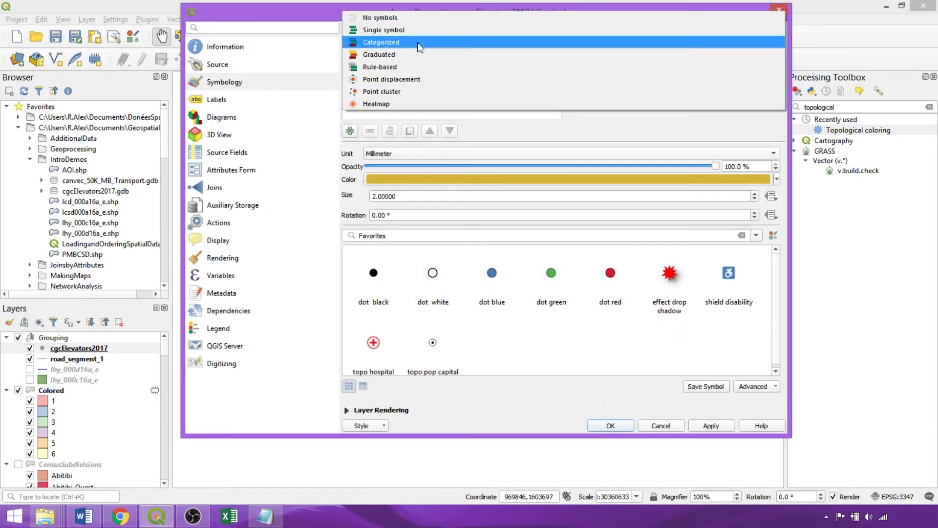
click(421, 55)
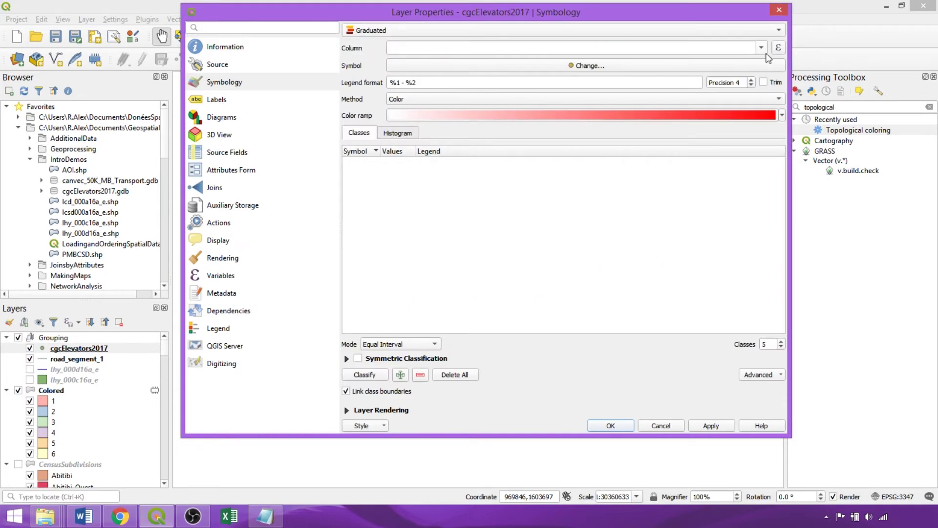
click(762, 48)
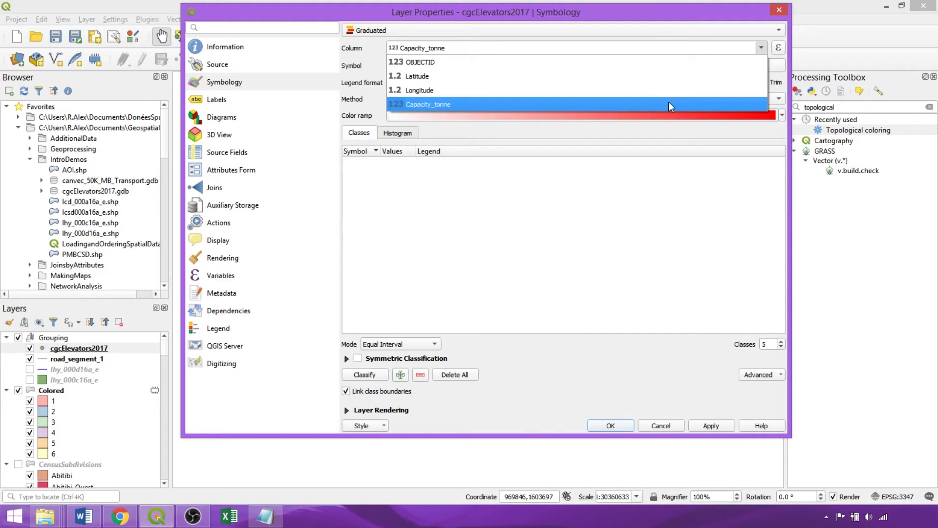
click(670, 105)
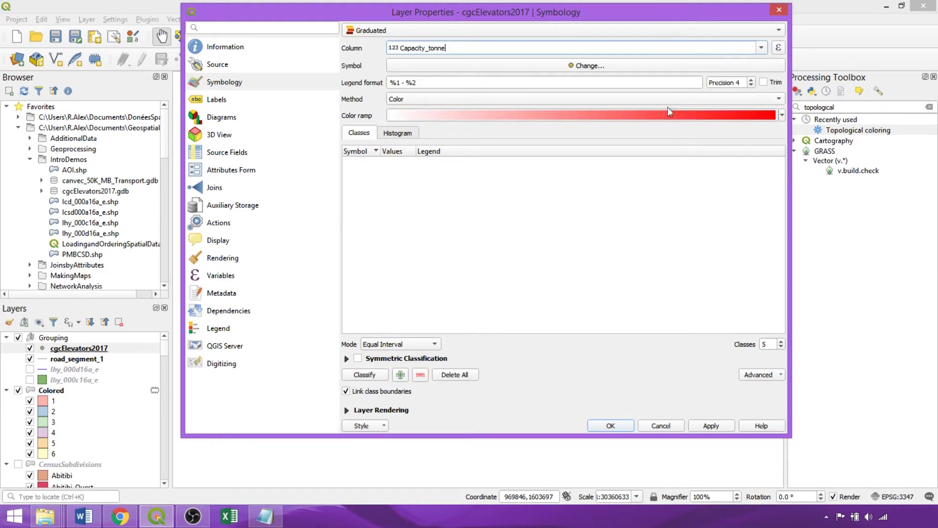
click(374, 348)
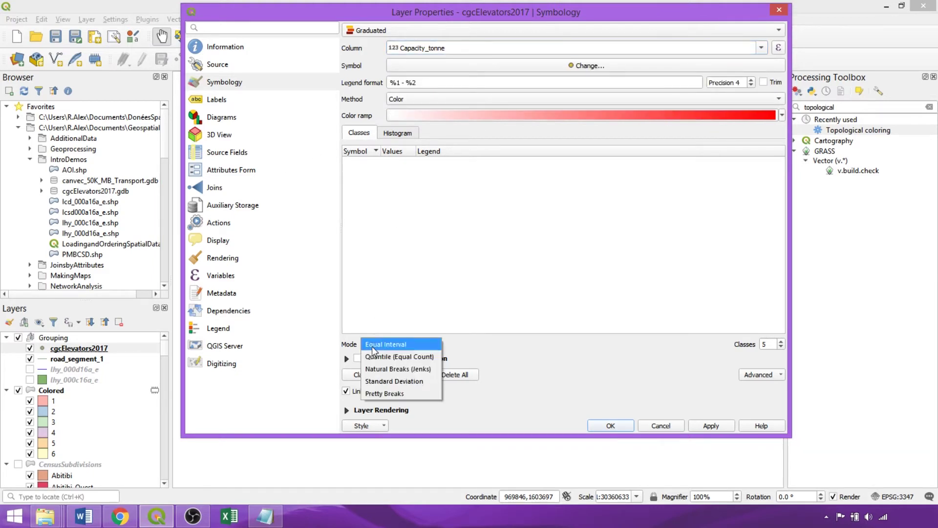
click(405, 394)
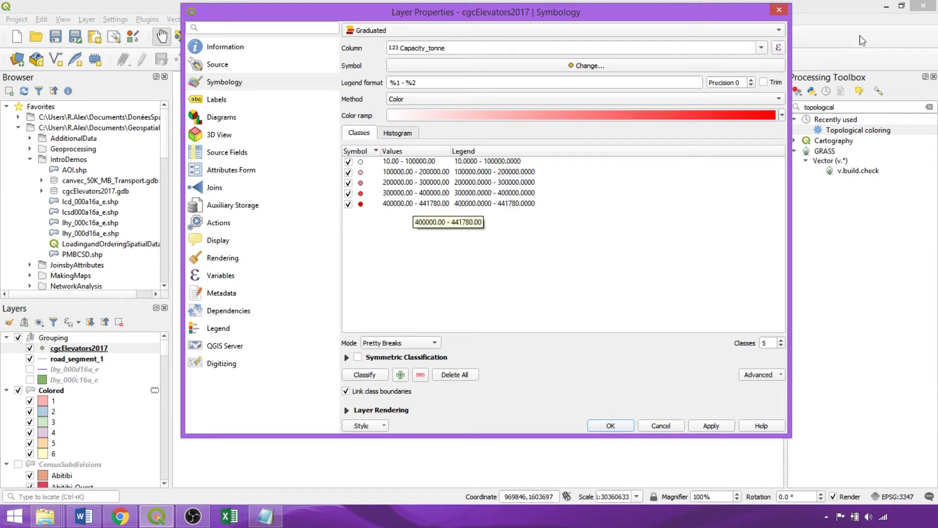
- Set legend precision to 0 and 5 classes, then apply and check the map
click(752, 80)
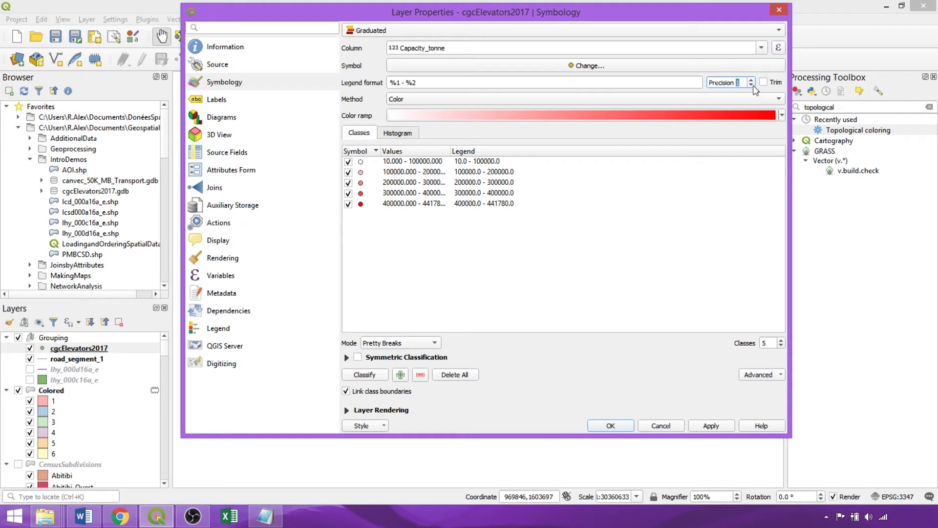
click(751, 85)
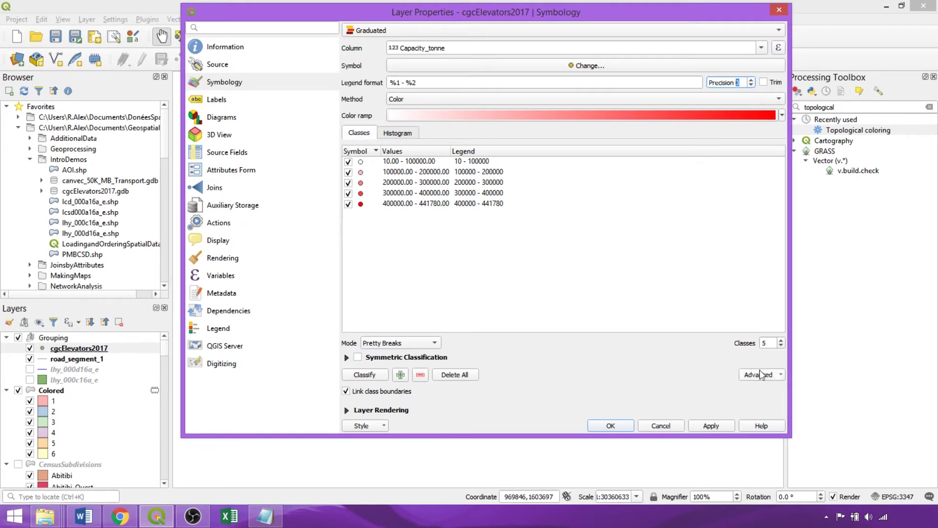
click(770, 345)
key(BackSpace)
text(8)
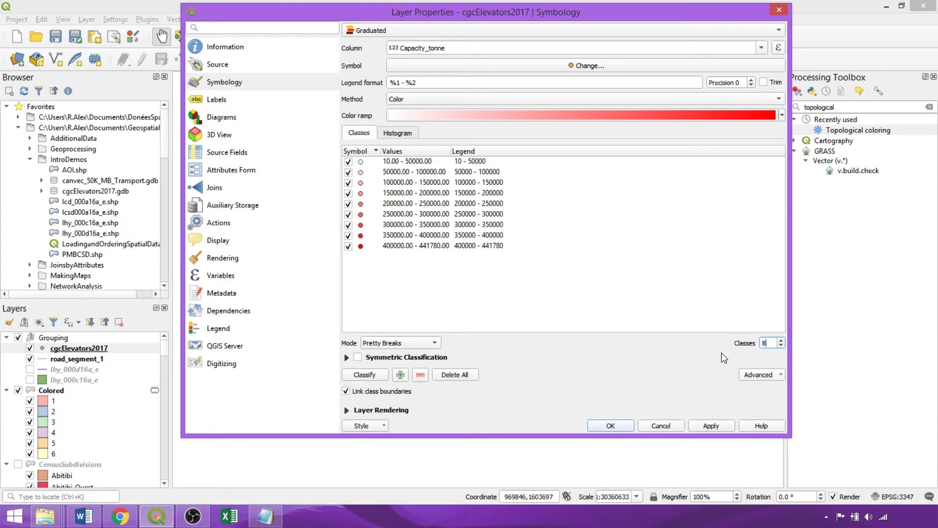
text(5)
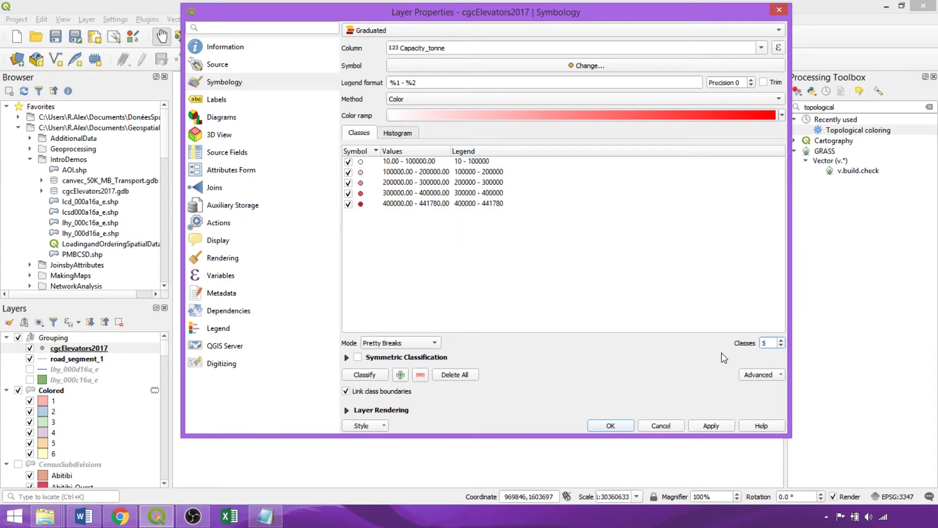
click(712, 426)
drag(386, 15, 338, 503)
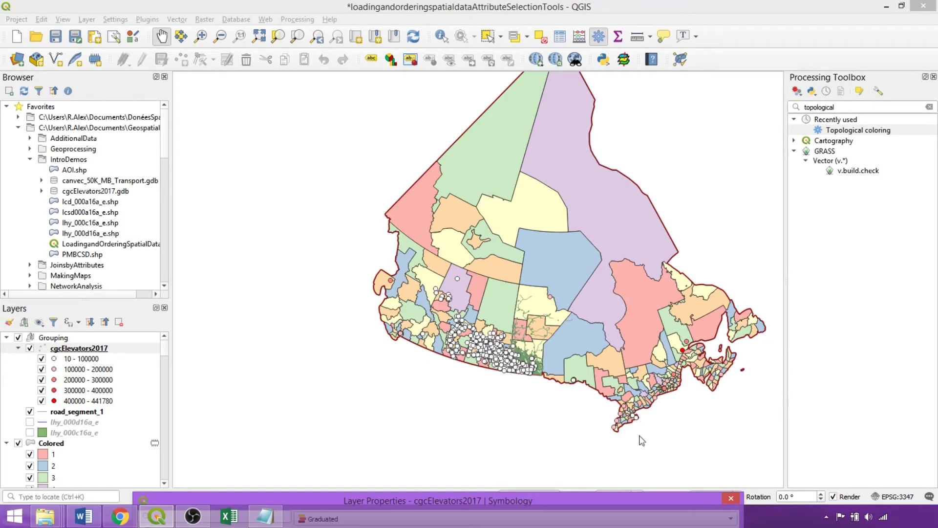
drag(589, 500, 624, 82)
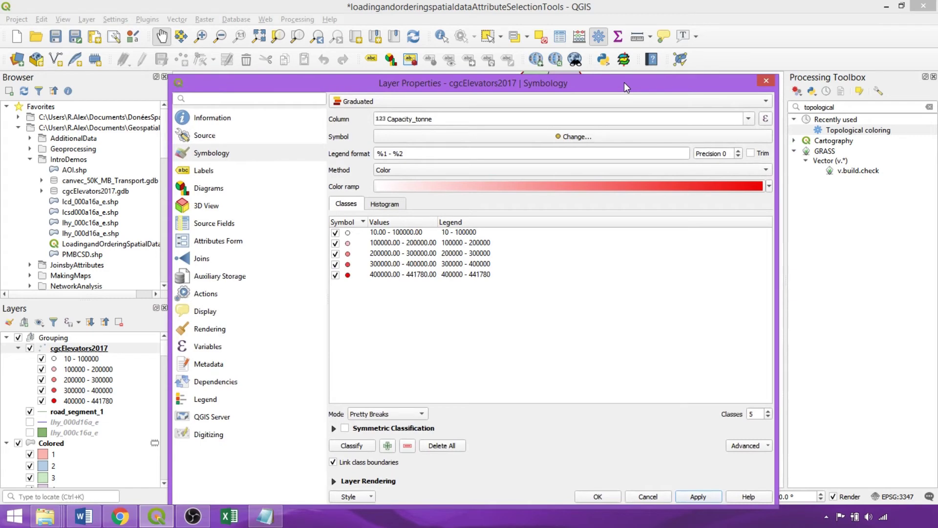
- Load the Capacity_tonne histogram, then switch the mode to Quantile (Equal Count)
drag(624, 83, 622, 85)
click(383, 207)
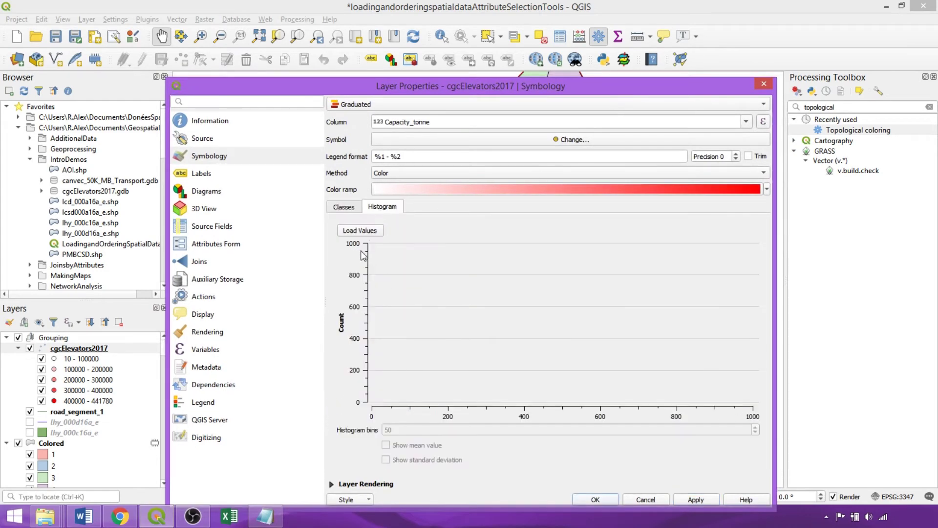
click(362, 231)
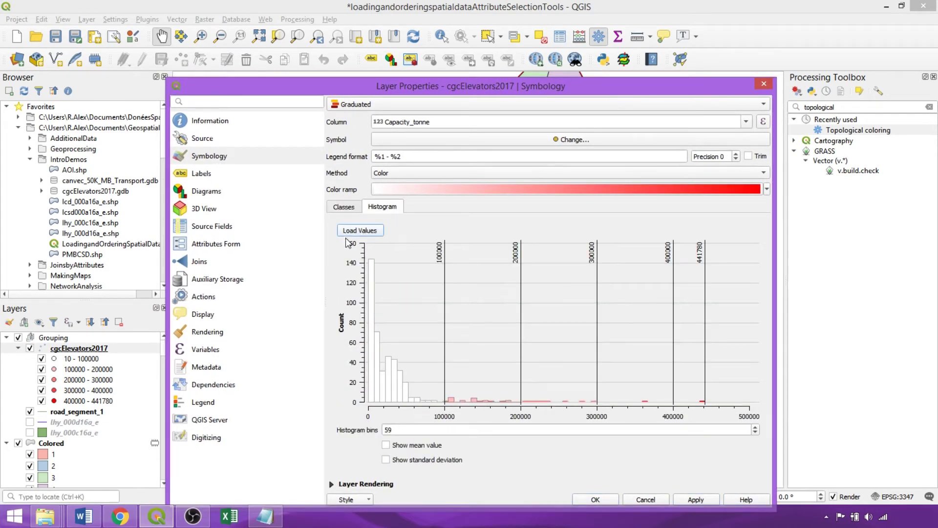
drag(425, 84, 419, 42)
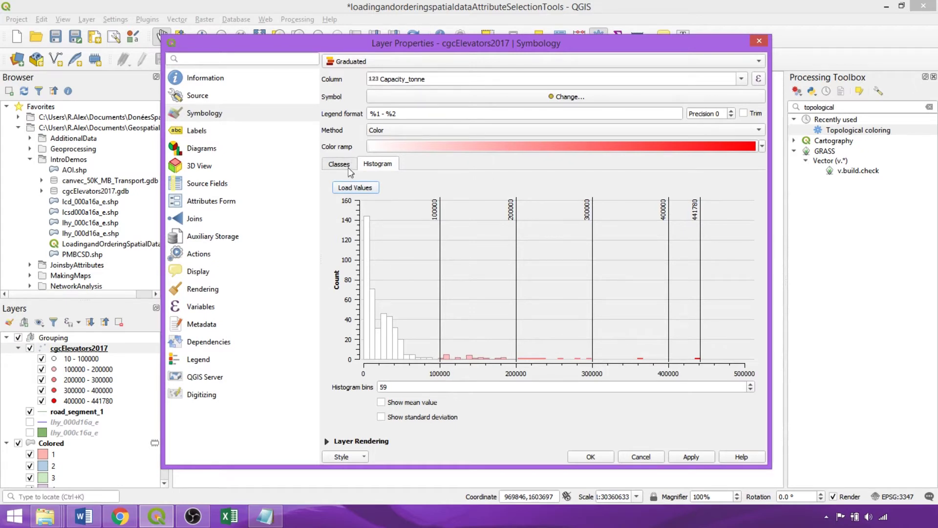
click(349, 165)
click(403, 374)
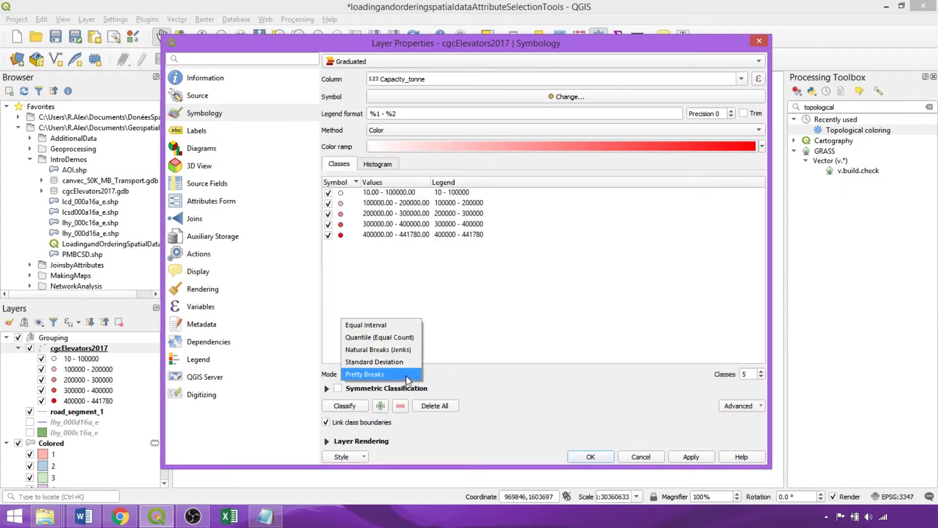
click(414, 338)
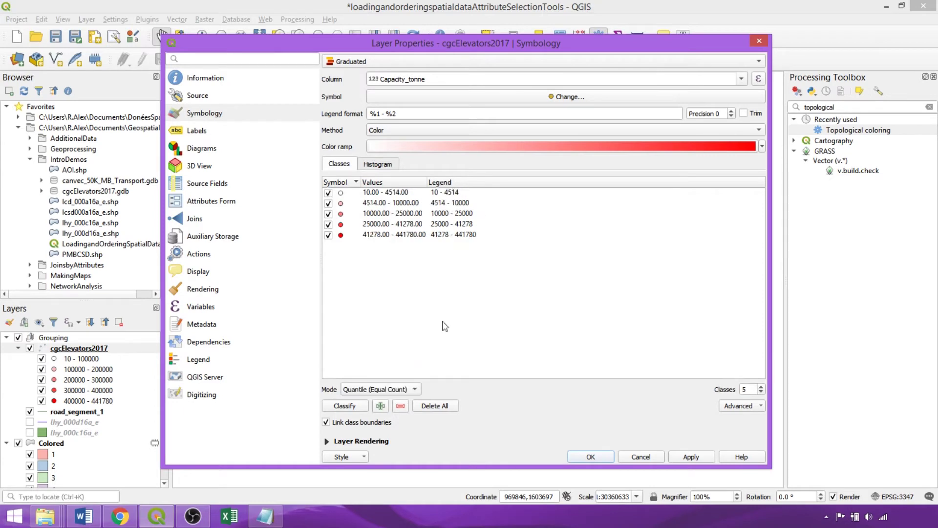
- Set the class upper bounds to 5000 for the first class and 50000 for the fourth
double_click(396, 192)
key(Tab)
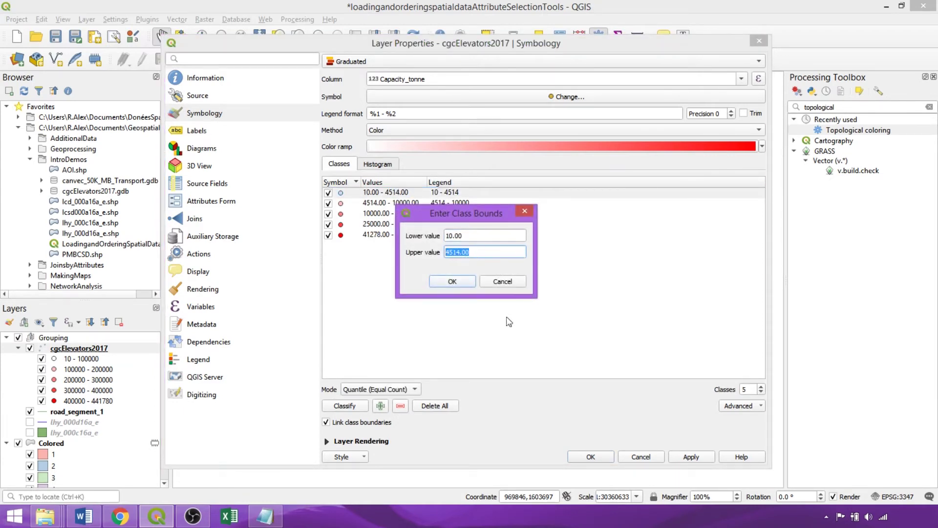
text(5000)
click(452, 281)
double_click(389, 224)
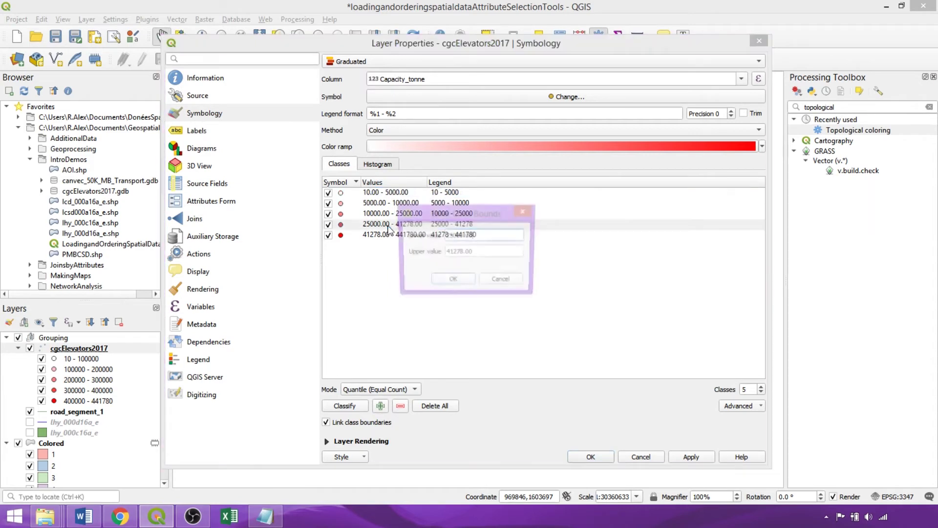
key(Tab)
text(50000)
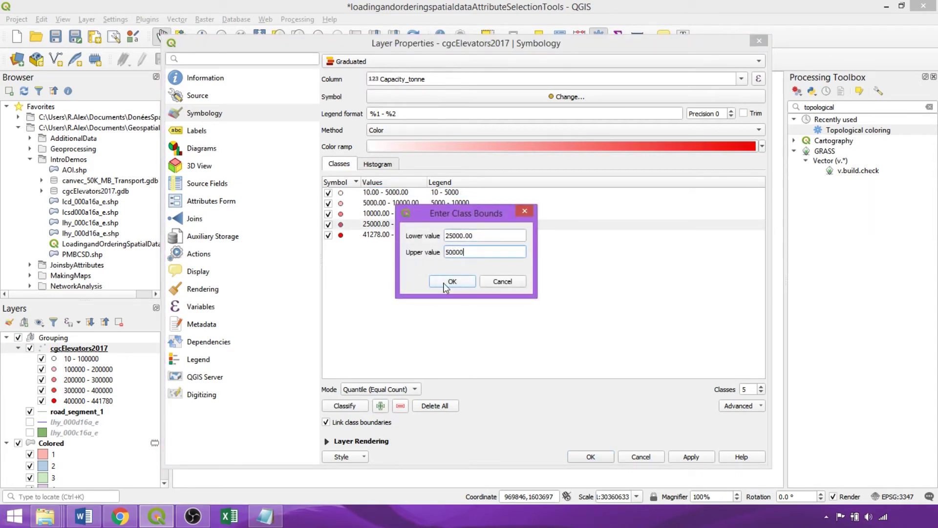
click(446, 286)
- Label the last class '>50000' and the first '<5000', then apply
click(464, 236)
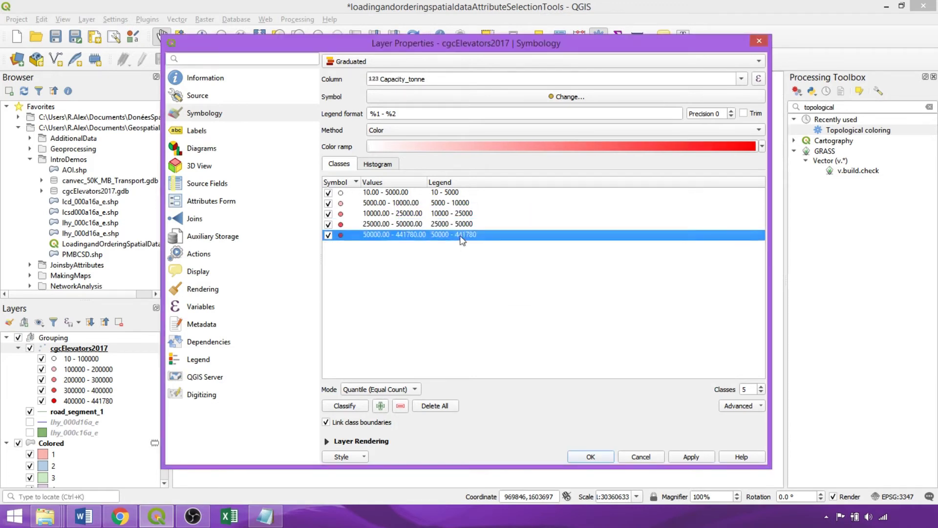
text(>50000)
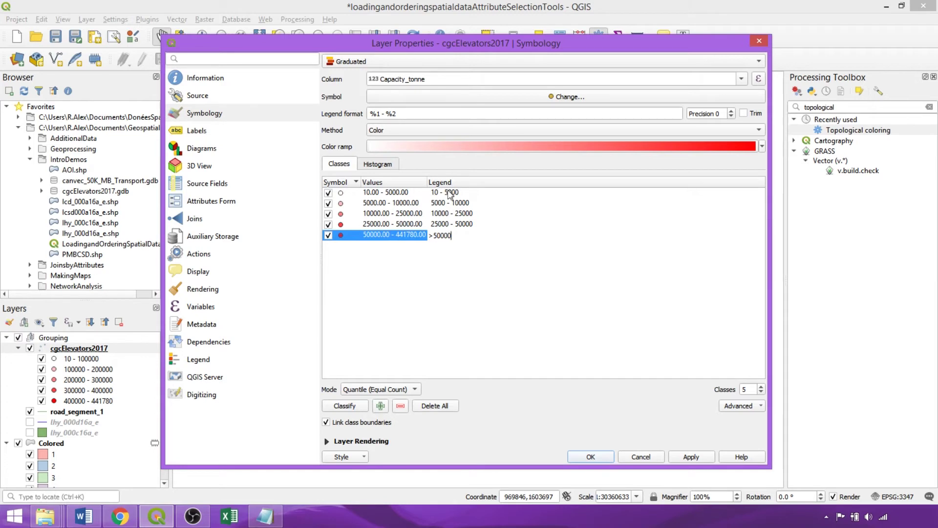
double_click(450, 192)
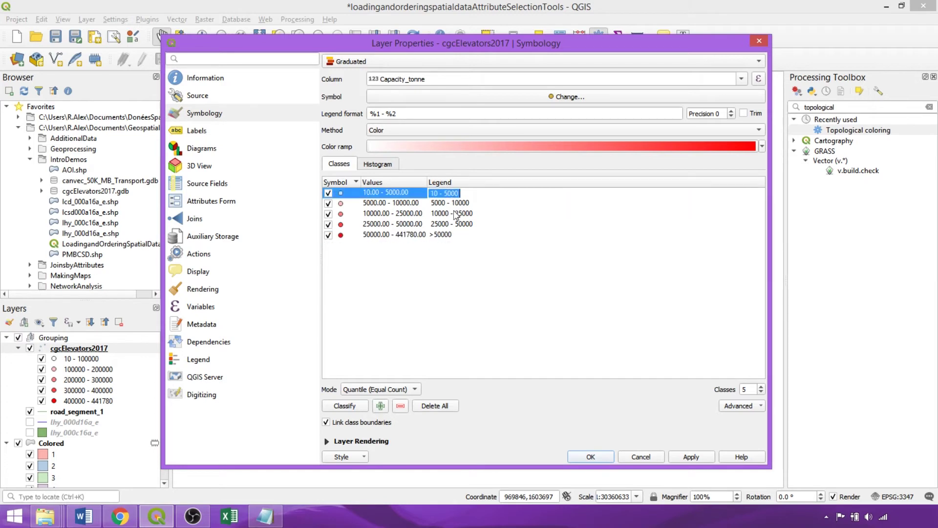
text(<)
click(526, 287)
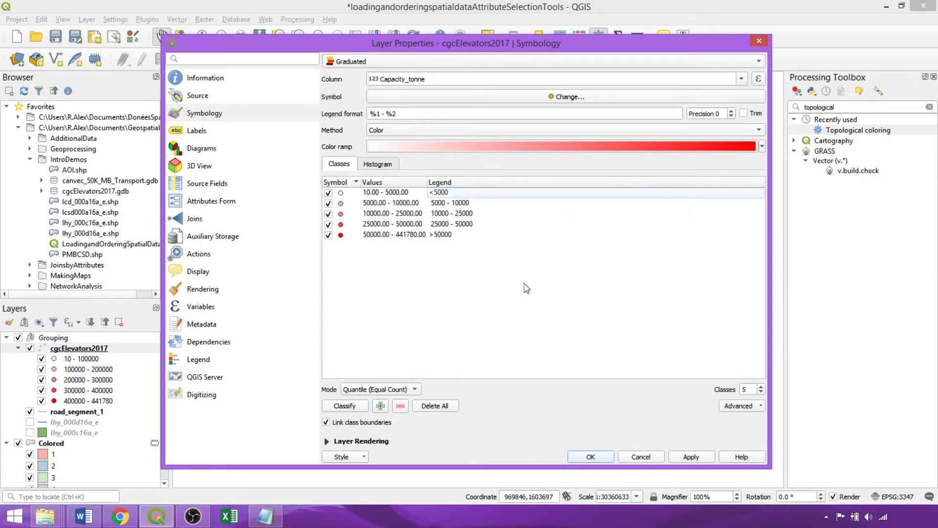
click(676, 457)
- Move the properties window aside and check the capacity histogram, then return to the <5000–>50000 classes
drag(466, 51, 432, 46)
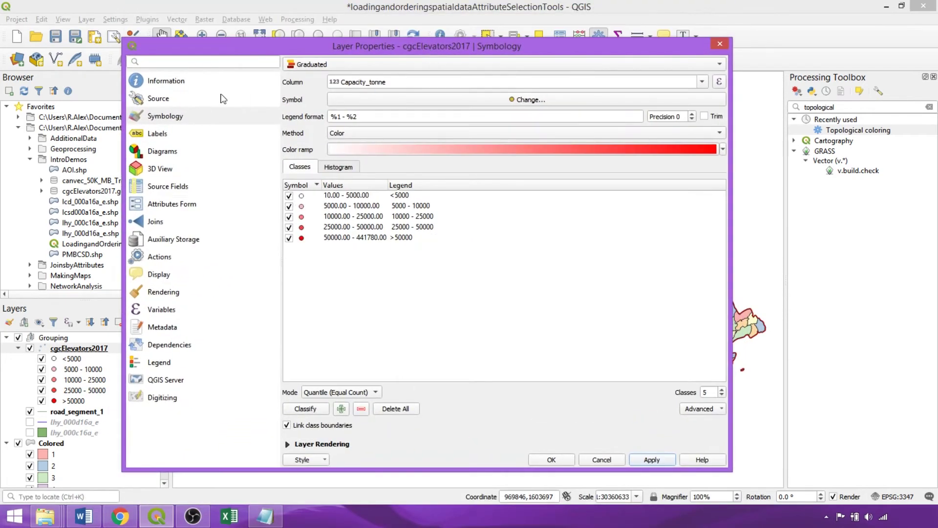
click(348, 167)
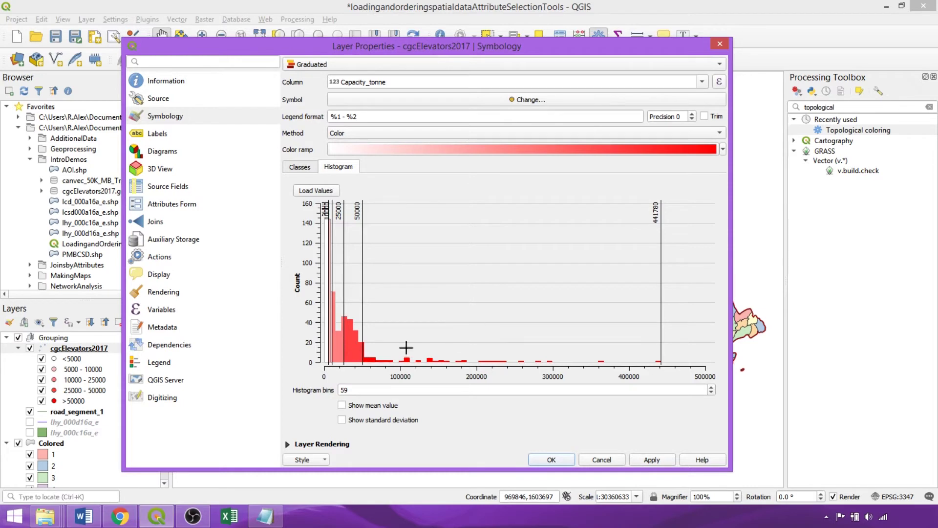
click(296, 167)
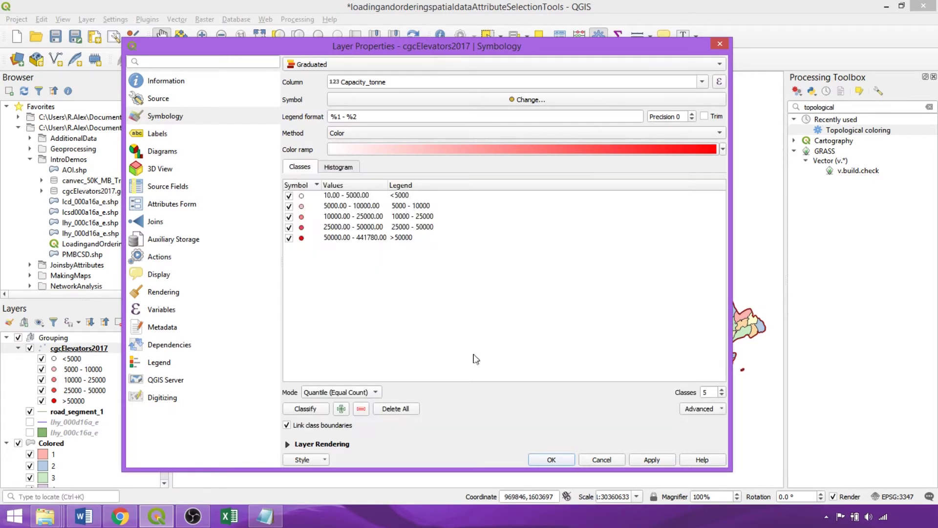
double_click(302, 206)
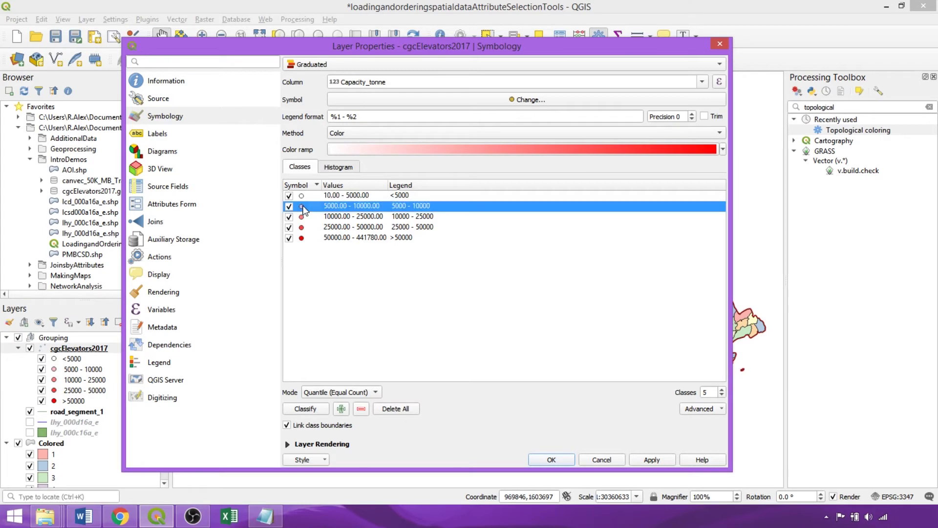
double_click(457, 269)
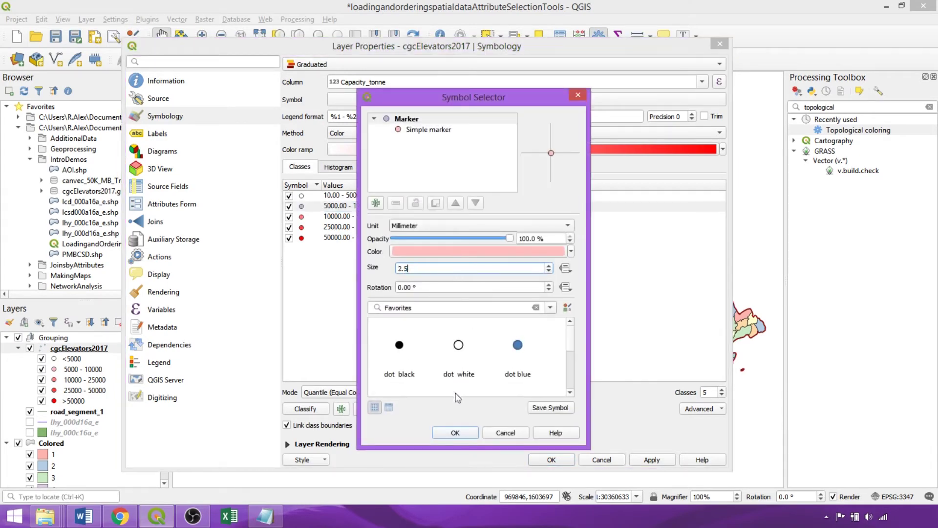
click(455, 432)
double_click(343, 216)
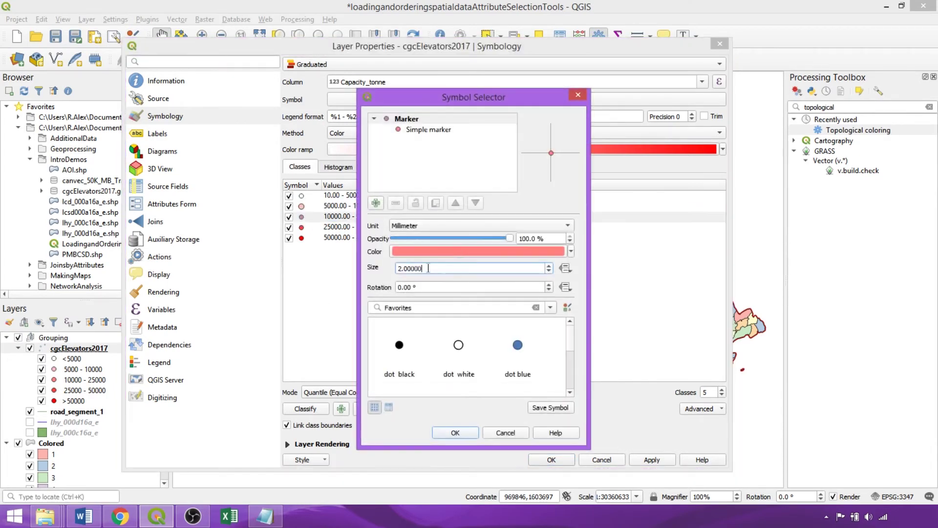
click(455, 429)
double_click(301, 227)
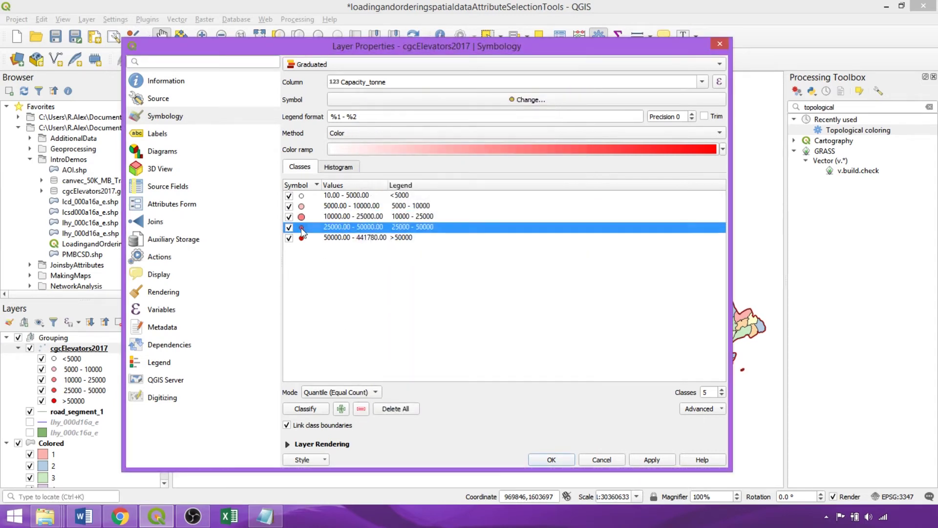
double_click(421, 268)
text(3.5)
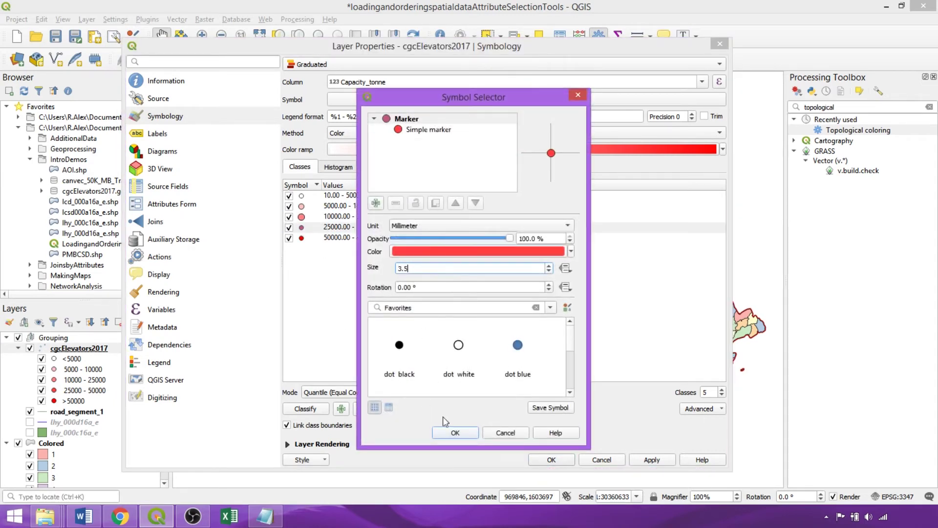
click(455, 433)
double_click(312, 238)
double_click(457, 268)
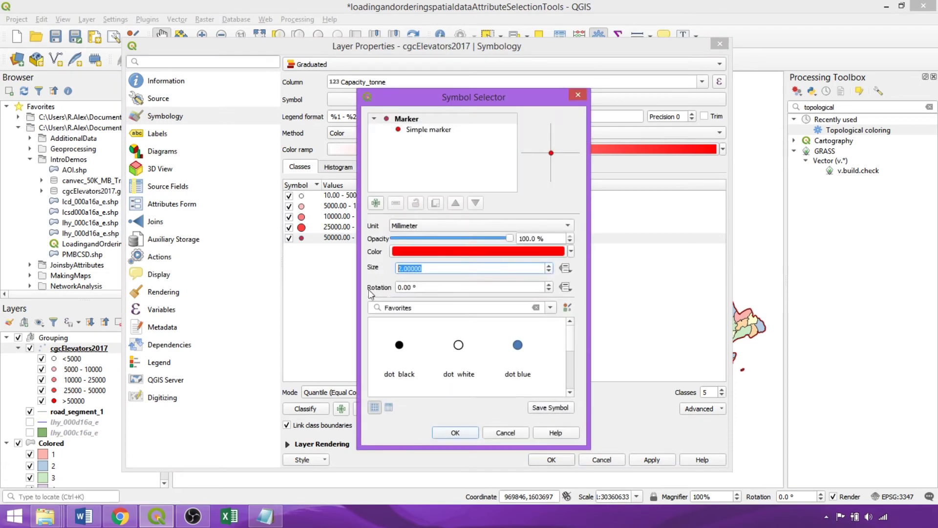
text(4)
click(455, 431)
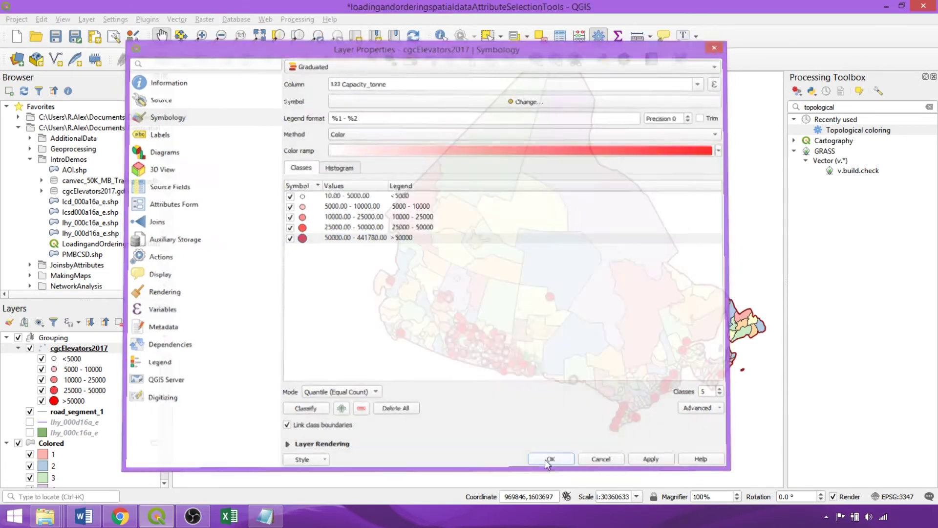
- Apply the sized symbols and zoom and pan the map to inspect the larger red circles
click(548, 460)
scroll(701, 221, up, 2)
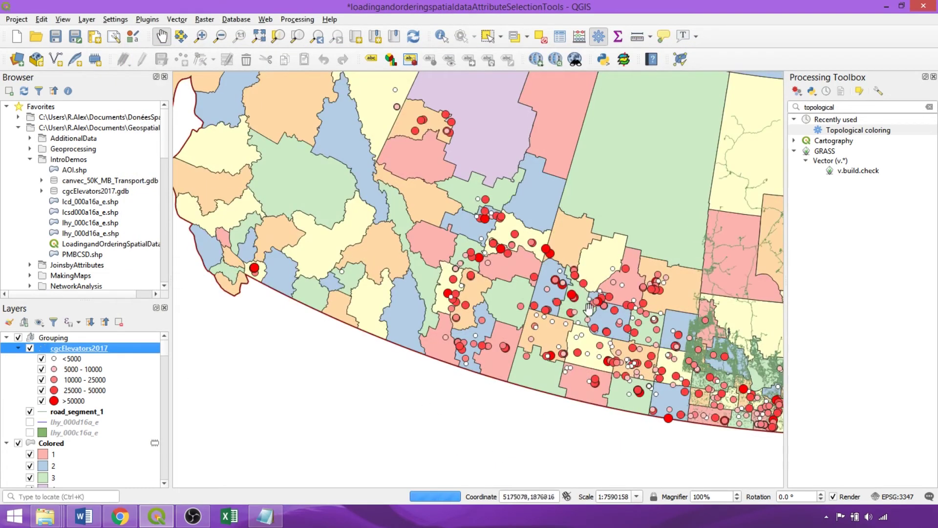
scroll(548, 238, up, 2)
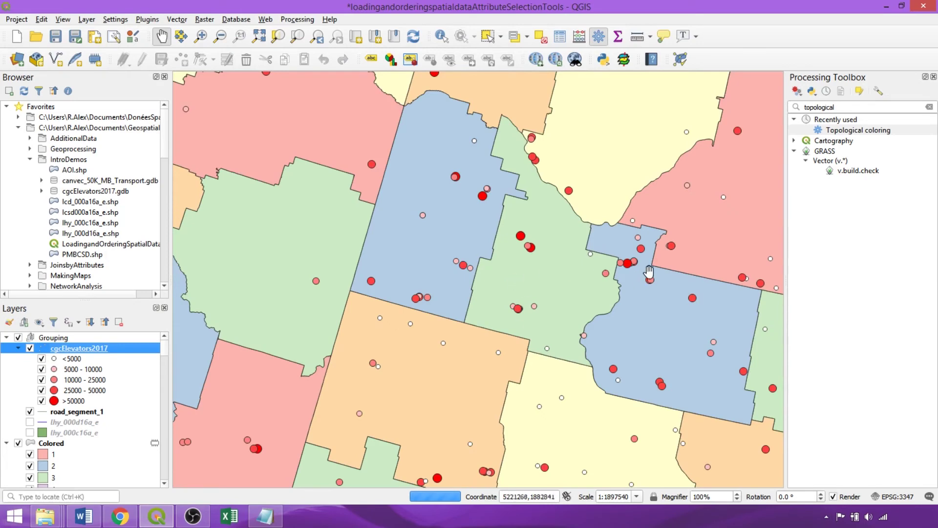
scroll(646, 269, down, 2)
drag(568, 293, 426, 309)
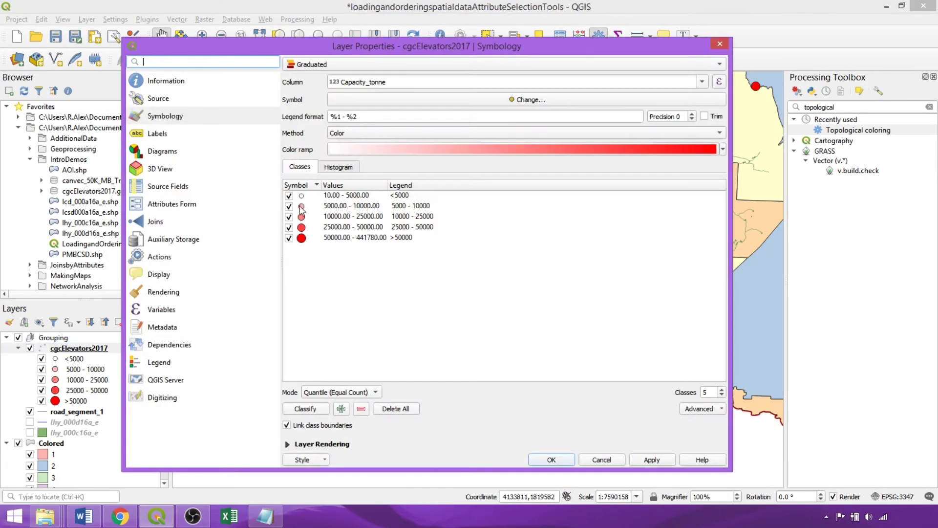
- Switch the elevator renderer to Point cluster, keeping the graduated renderer settings unchanged
click(406, 64)
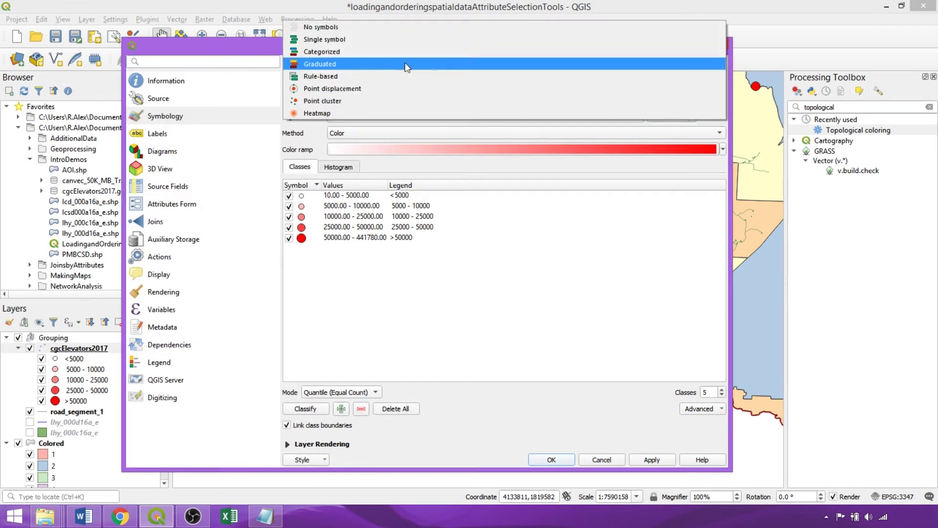
click(457, 101)
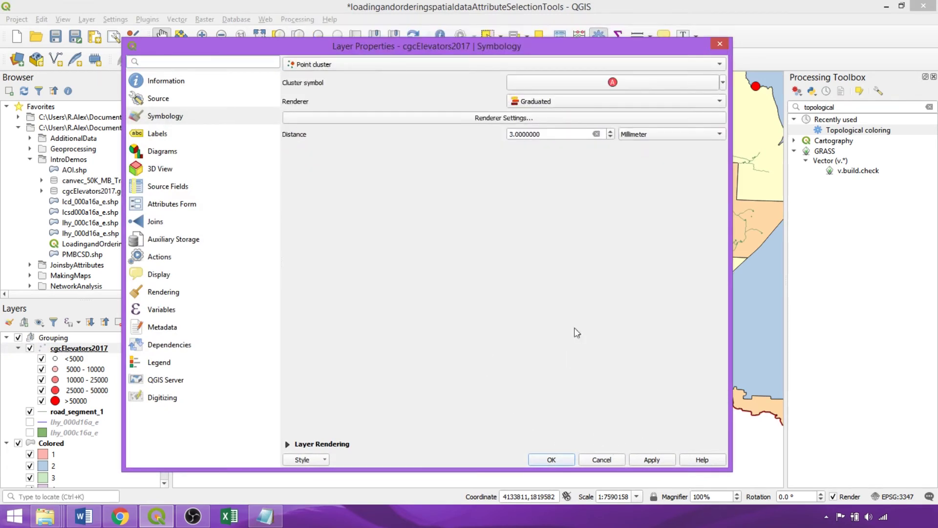
click(410, 119)
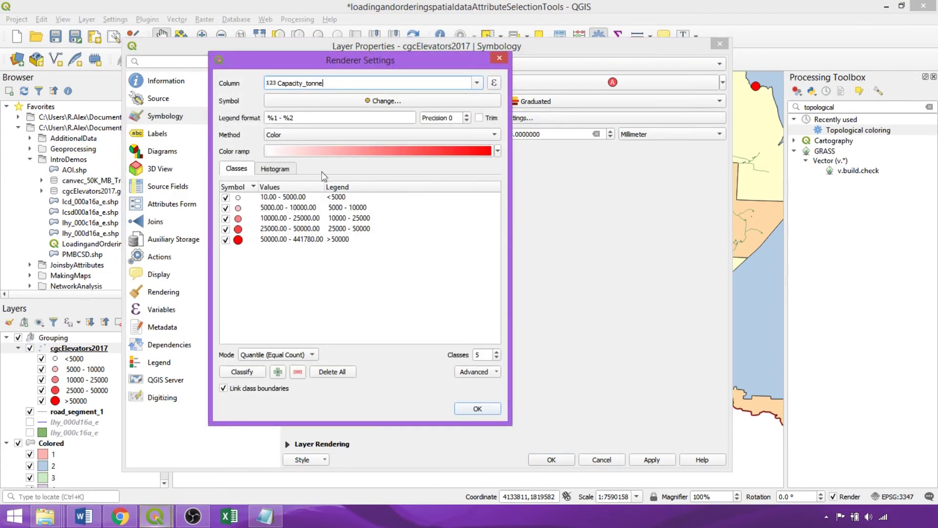
click(494, 409)
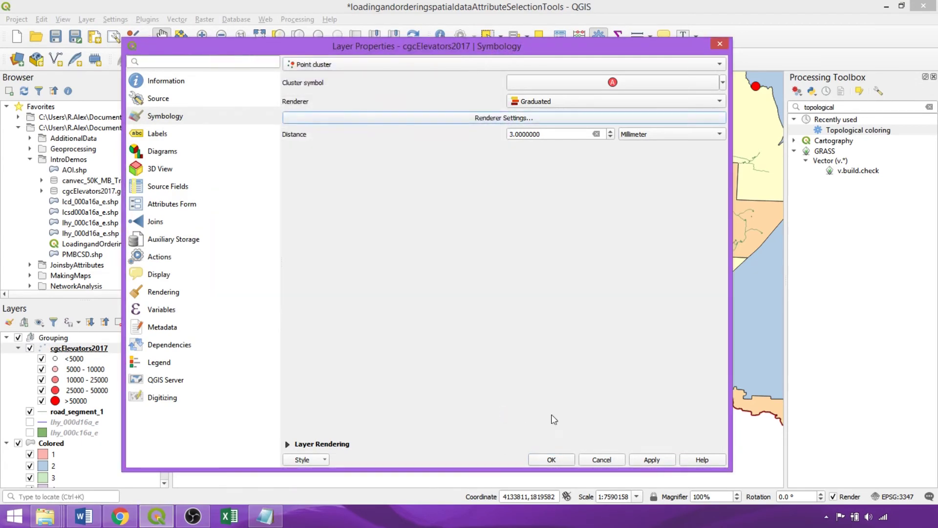
- Set the cluster distance to 5 mm, confirm, and zoom the map to inspect the clusters
double_click(565, 135)
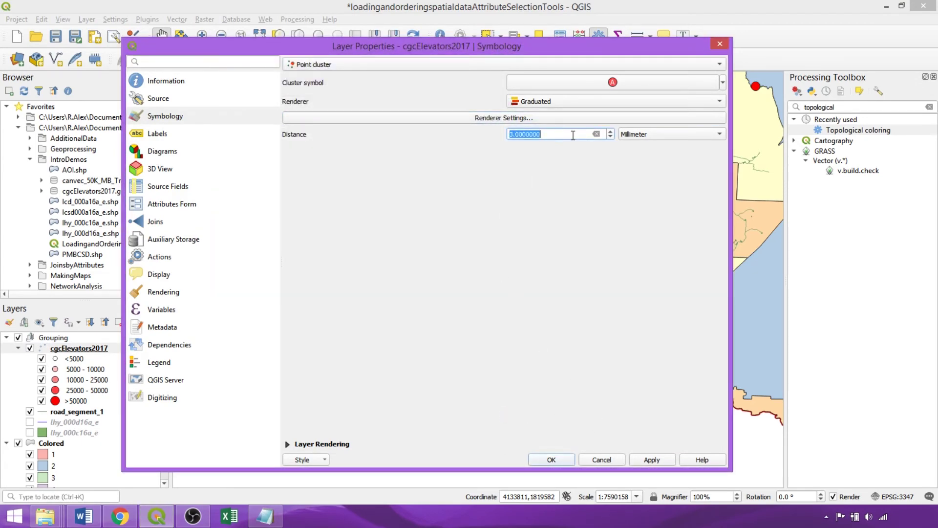
text(5)
click(563, 460)
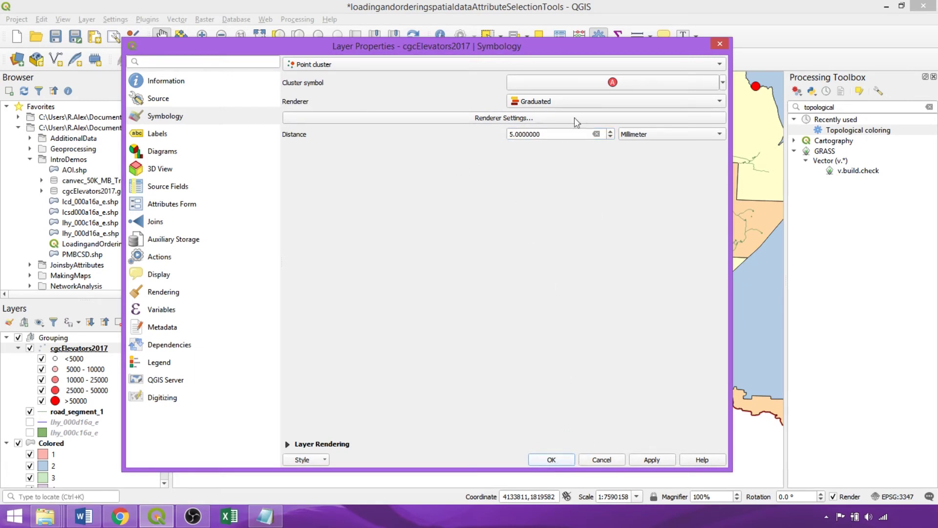
click(560, 458)
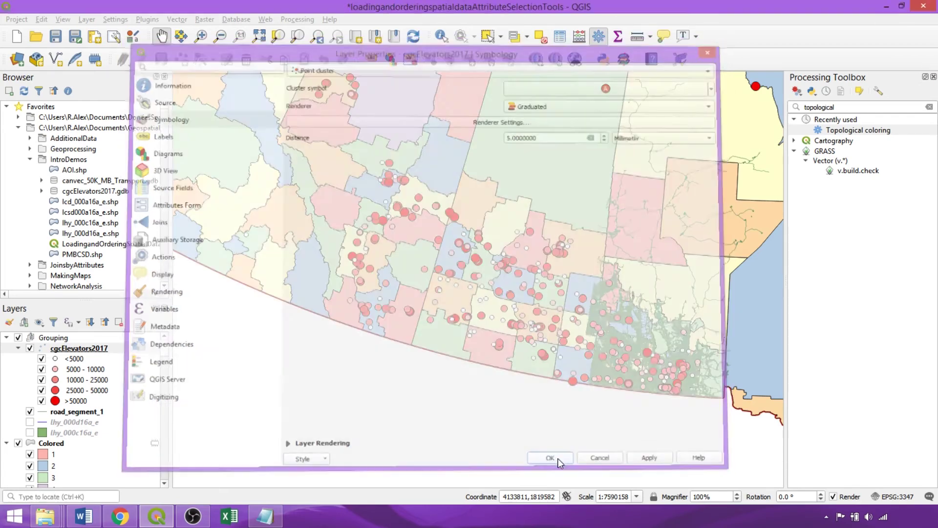
scroll(578, 292, down, 4)
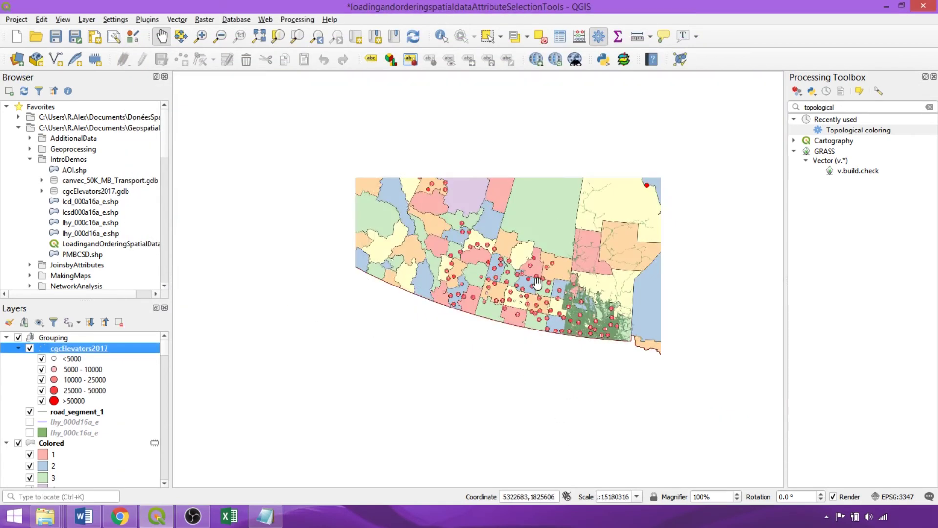
scroll(550, 302, up, 6)
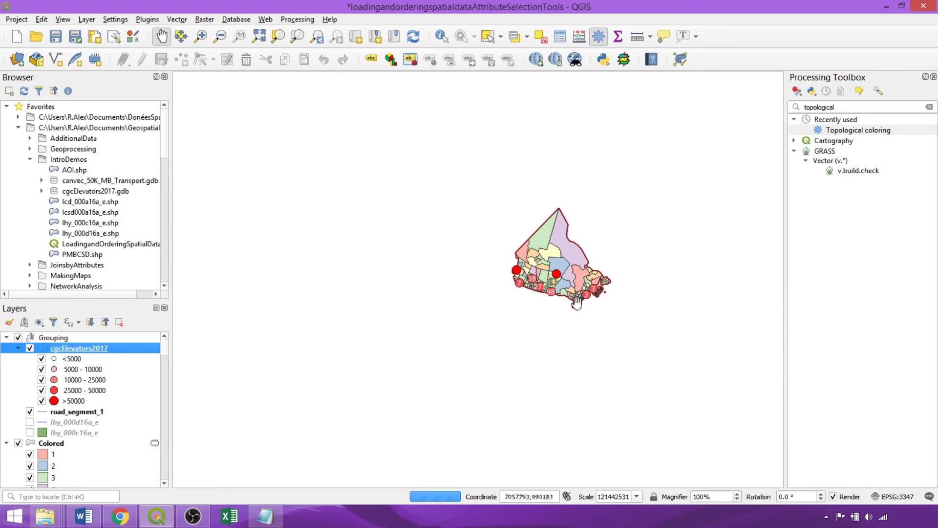
scroll(404, 293, up, 2)
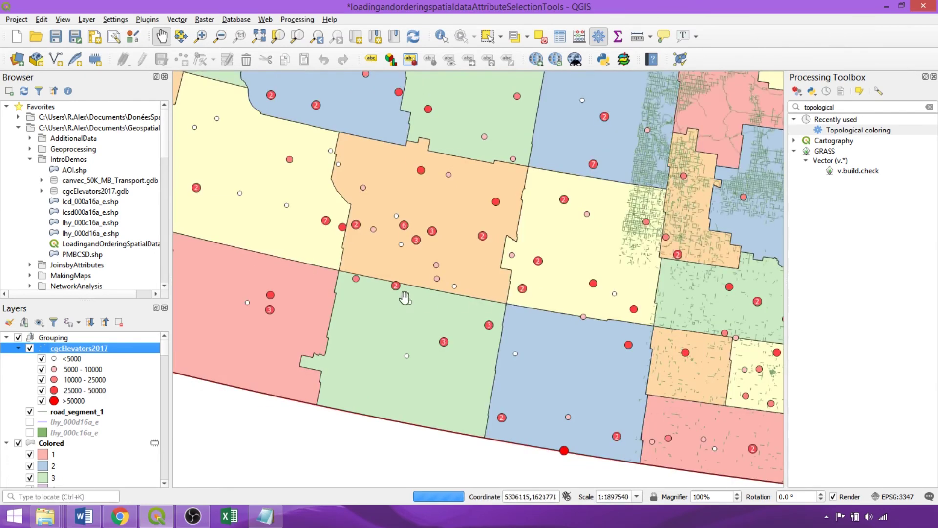
scroll(477, 333, down, 4)
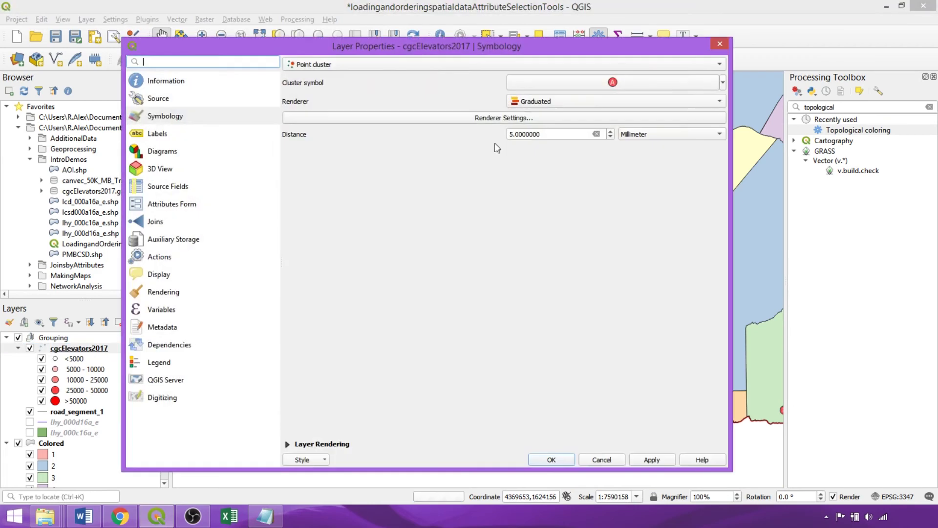
- Use Point displacement with Ring placement and Capacity_tonne labels, then apply and close
click(565, 70)
click(500, 68)
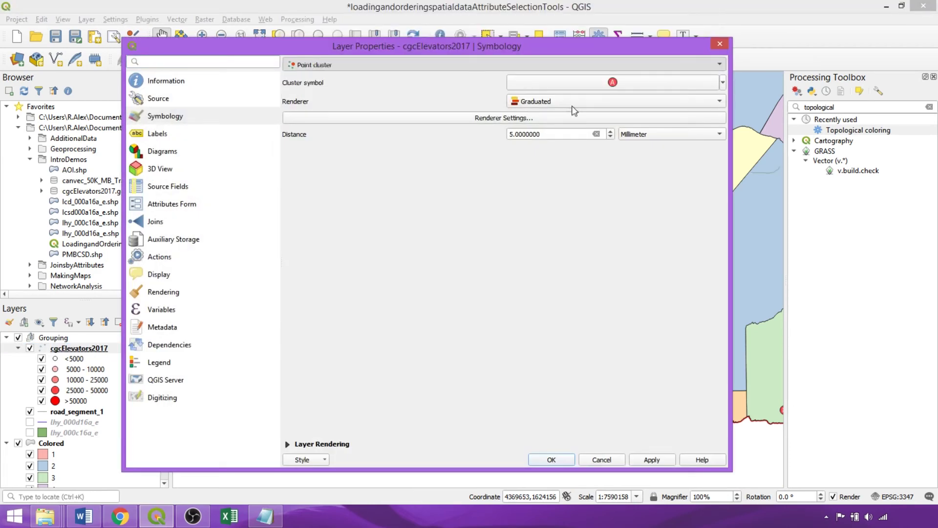
click(692, 150)
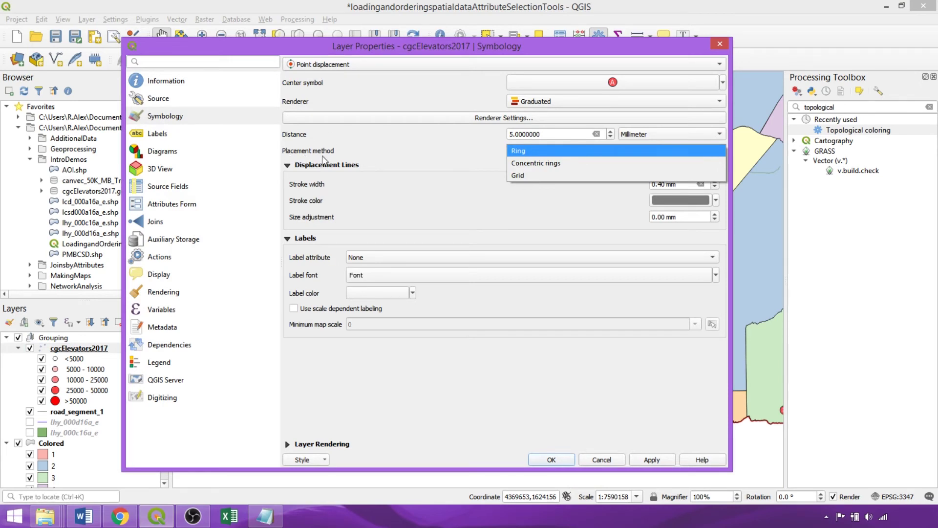
click(586, 156)
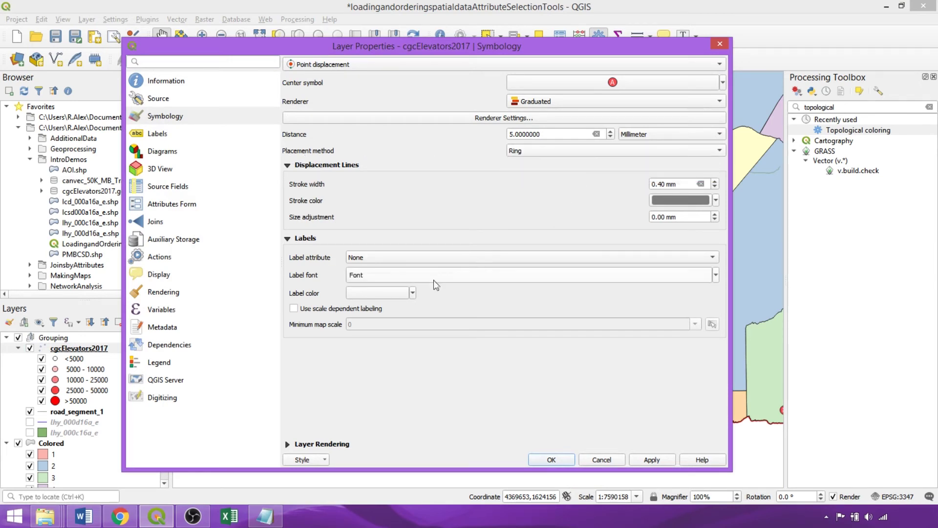
click(480, 258)
click(440, 233)
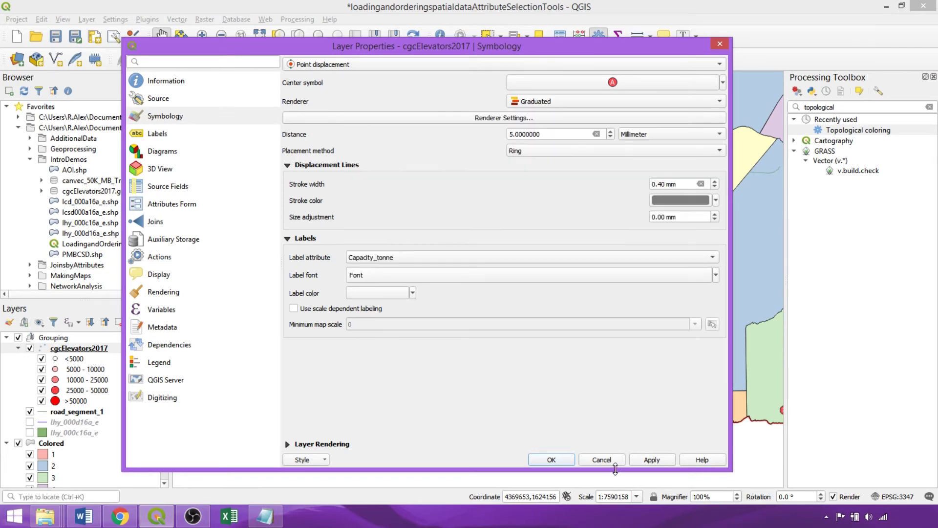
click(647, 460)
click(616, 458)
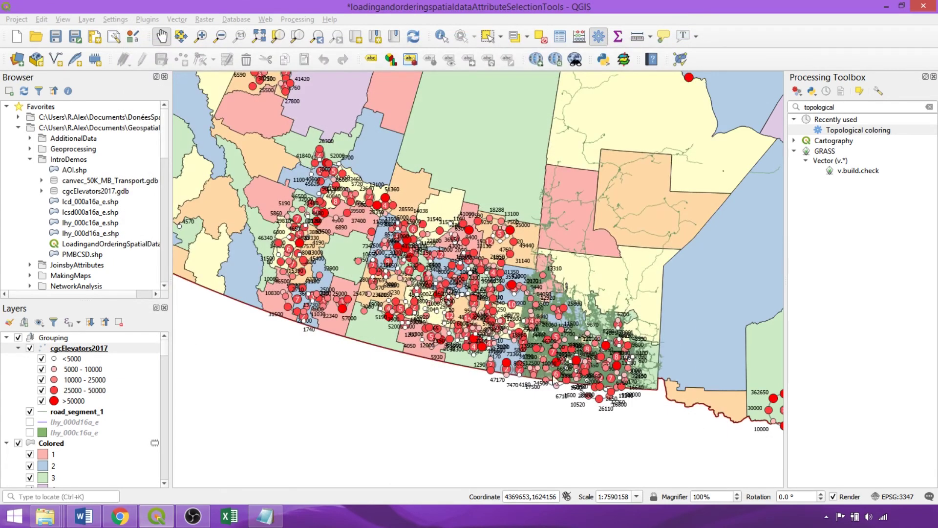
- Zoom into the southern elevator ring and select the cgcElevators2017 layer
drag(555, 381, 337, 353)
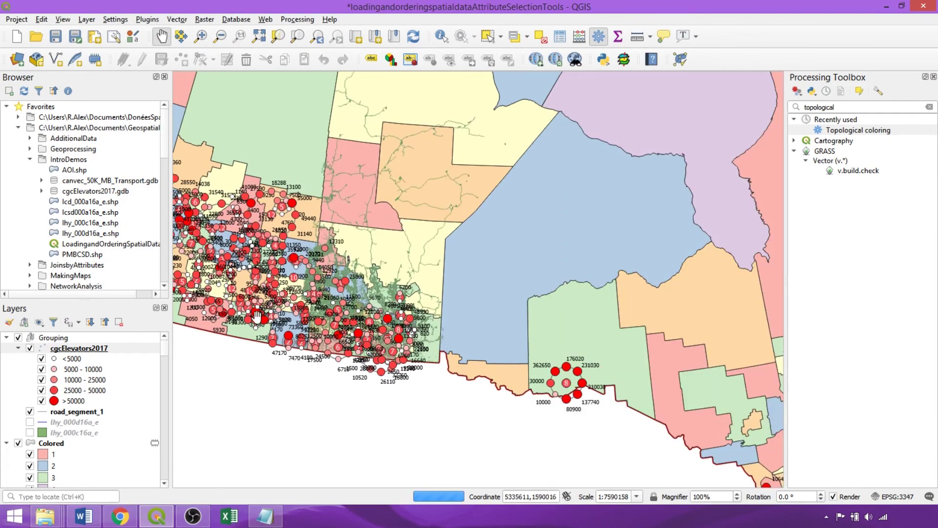
scroll(256, 317, up, 1)
drag(257, 317, 339, 318)
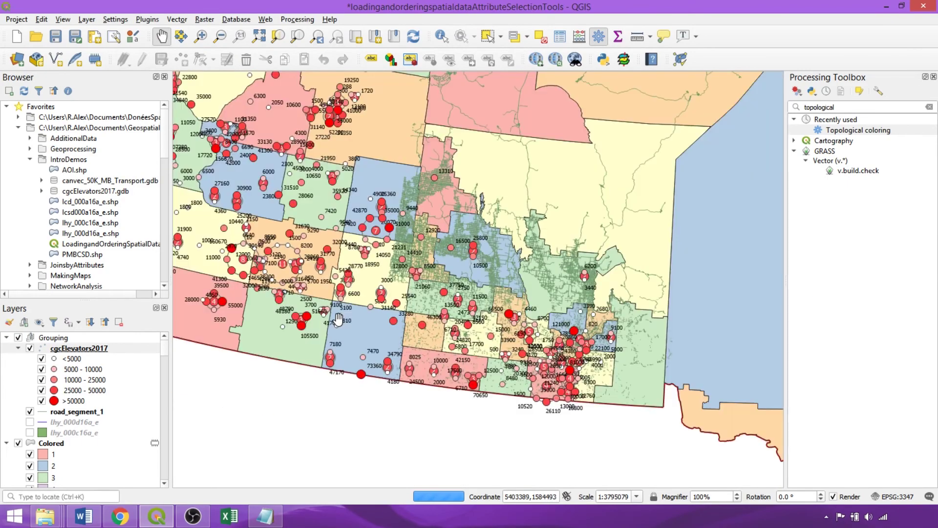
scroll(512, 402, up, 1)
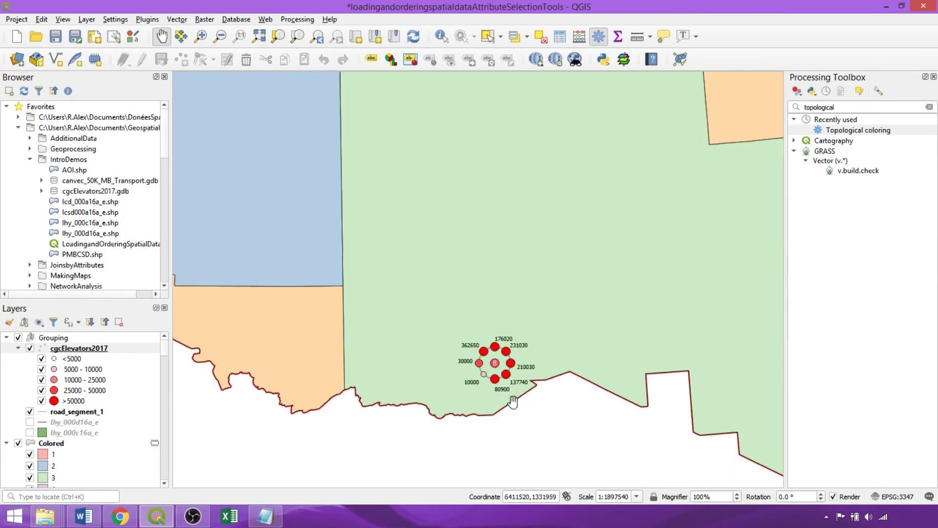
scroll(506, 376, down, 1)
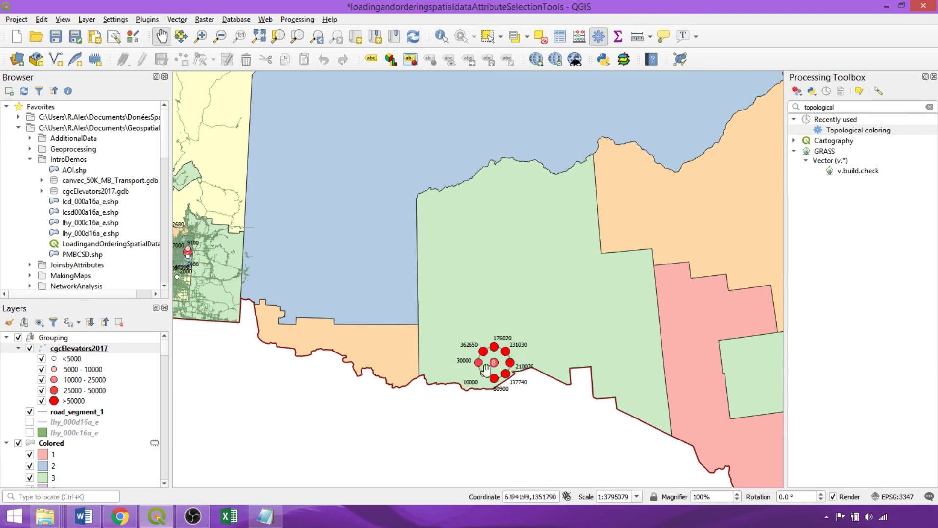
click(65, 350)
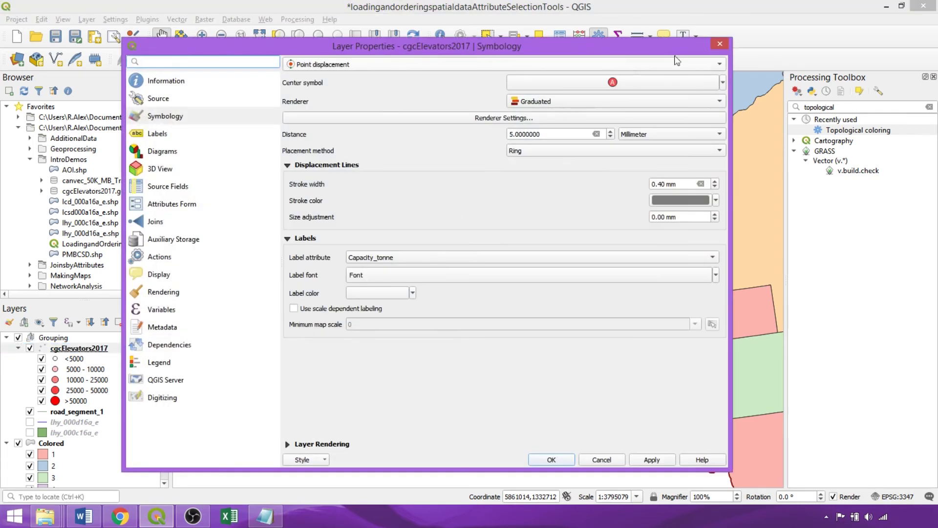
- Switch the renderer to Heatmap with an inverted RdYlGn ramp running green to red
click(721, 68)
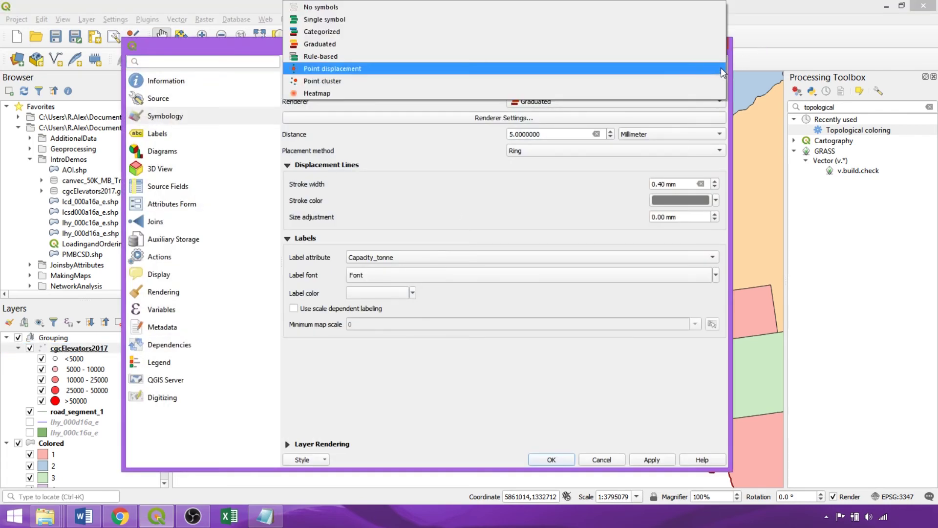
click(515, 94)
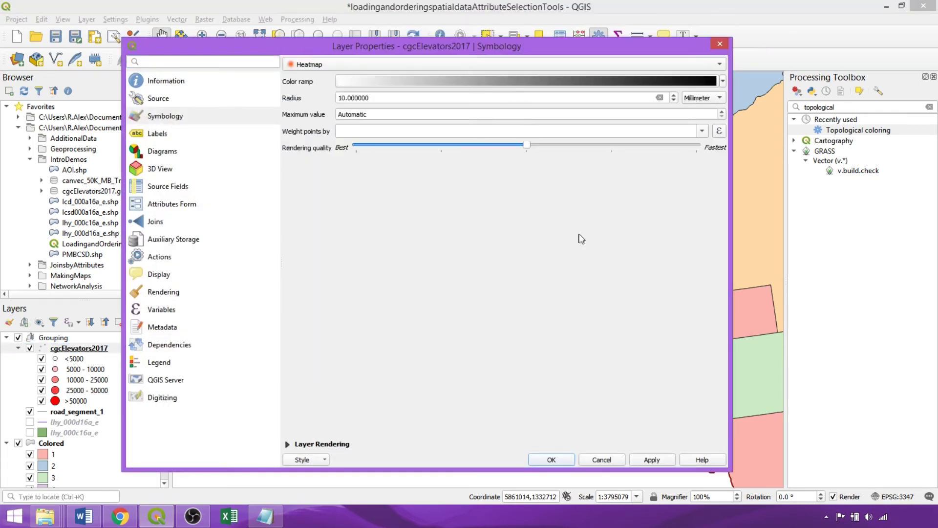
click(725, 84)
mouse_move(419, 217)
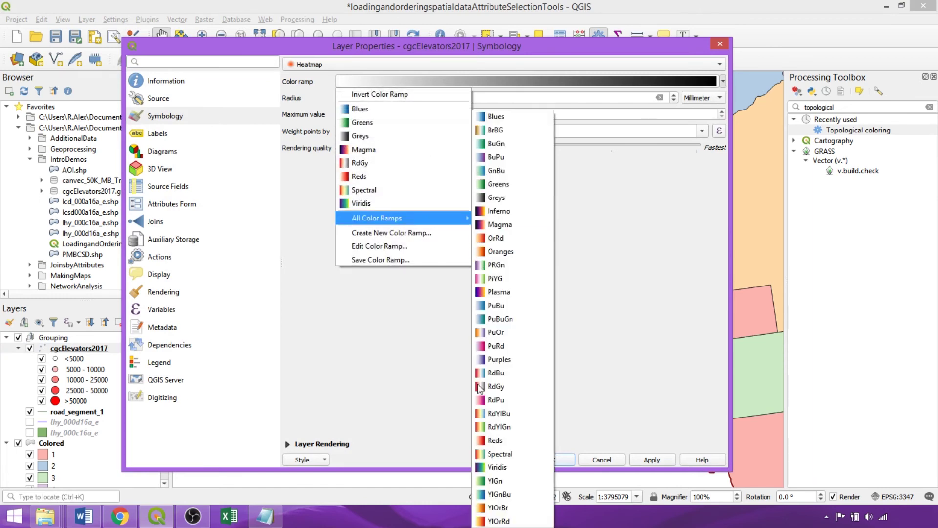
click(482, 427)
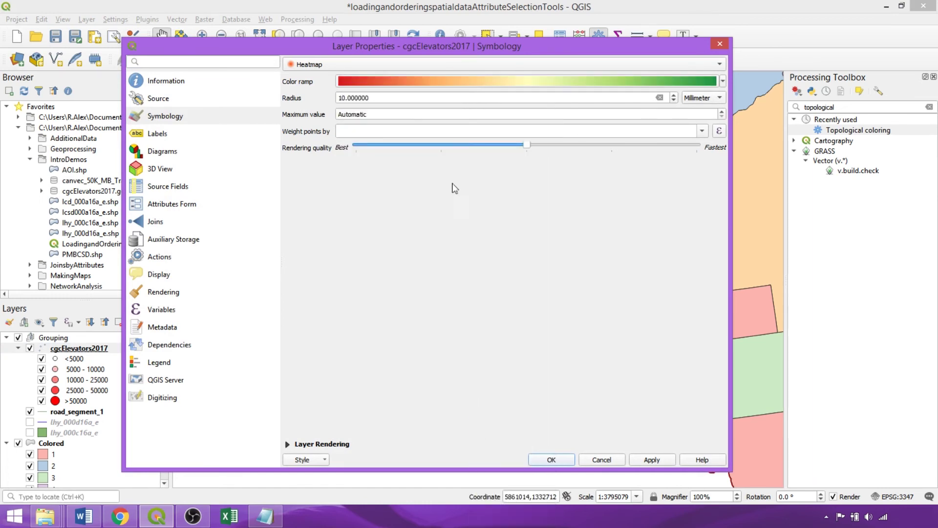
click(724, 82)
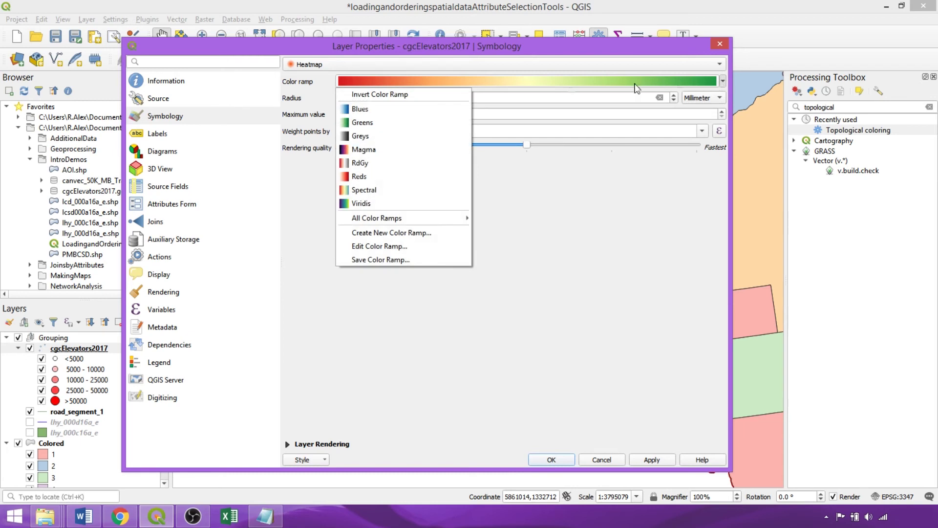
click(410, 90)
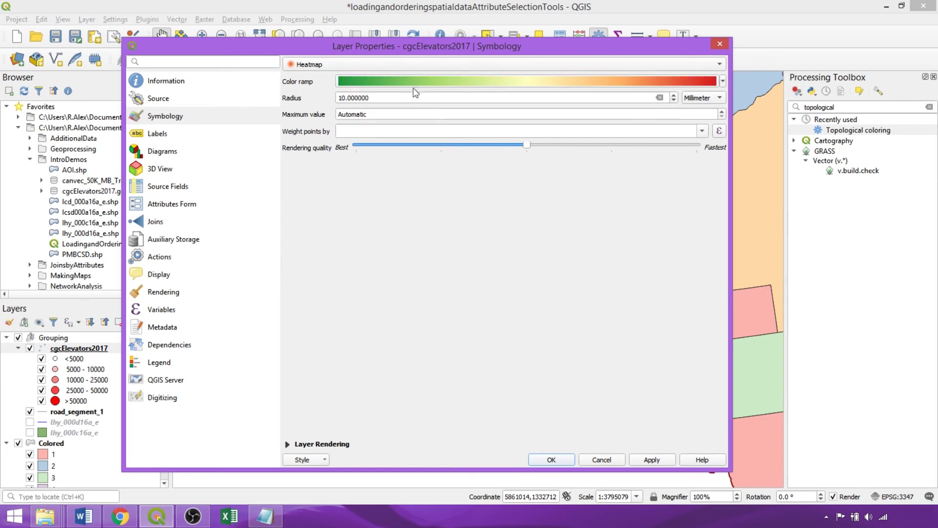
- Weight the heatmap by Capacity_tonne, then apply and close Layer Properties
click(703, 131)
scroll(502, 237, down, 1)
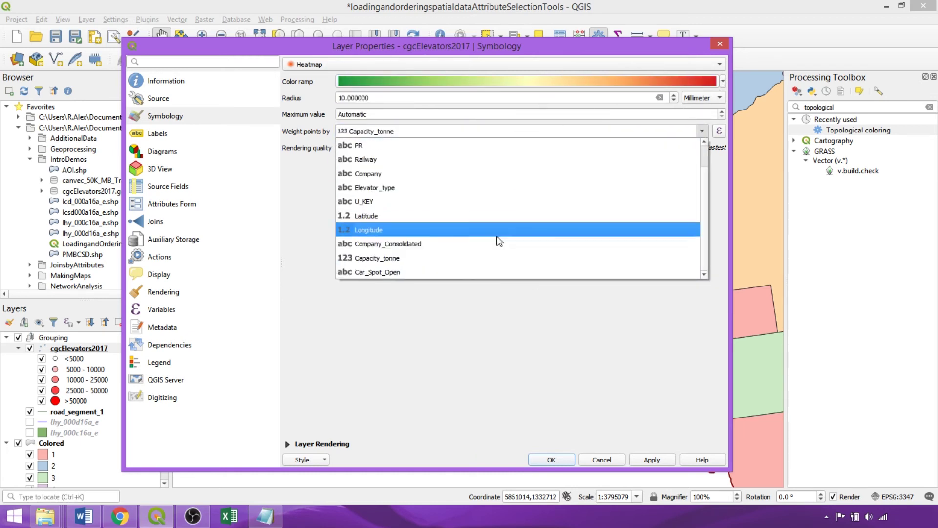
click(491, 259)
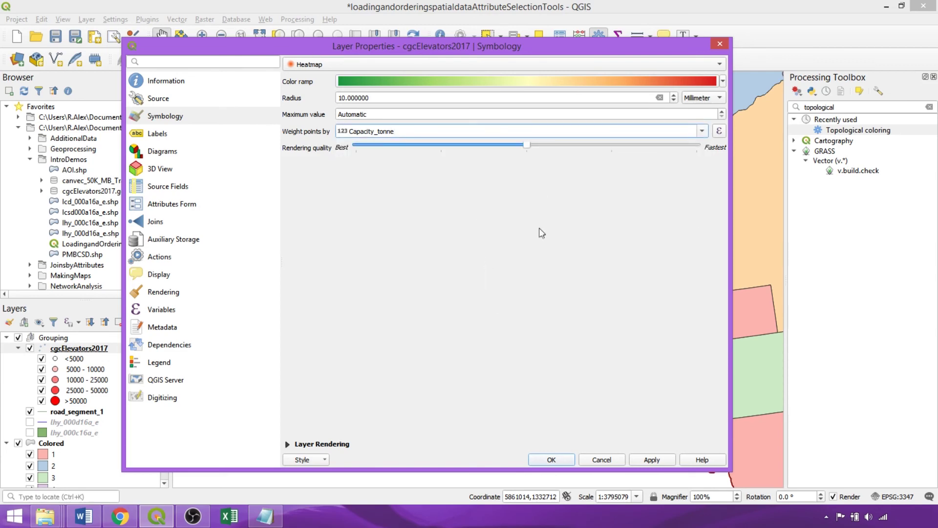
click(655, 459)
click(551, 459)
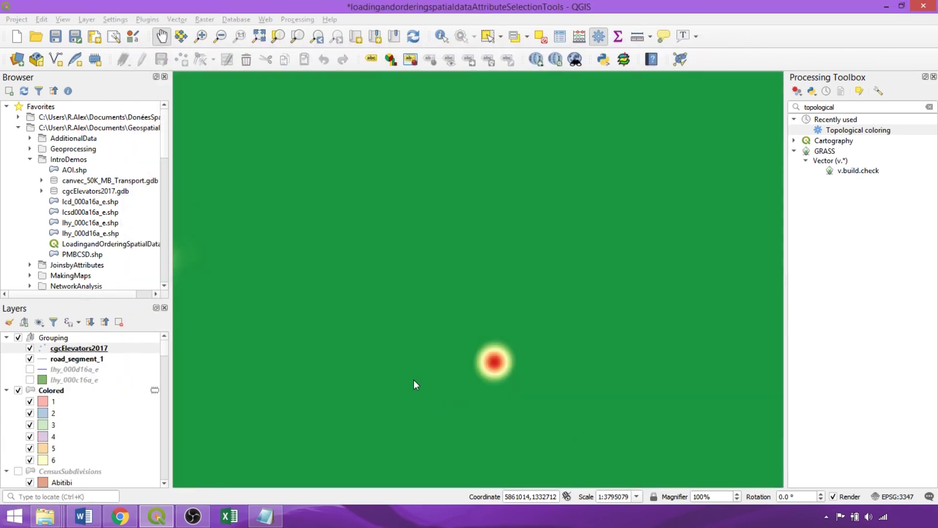
- Bring the whole heatmap back into view and reselect the cgcElevators2017 layer
scroll(423, 385, up, 5)
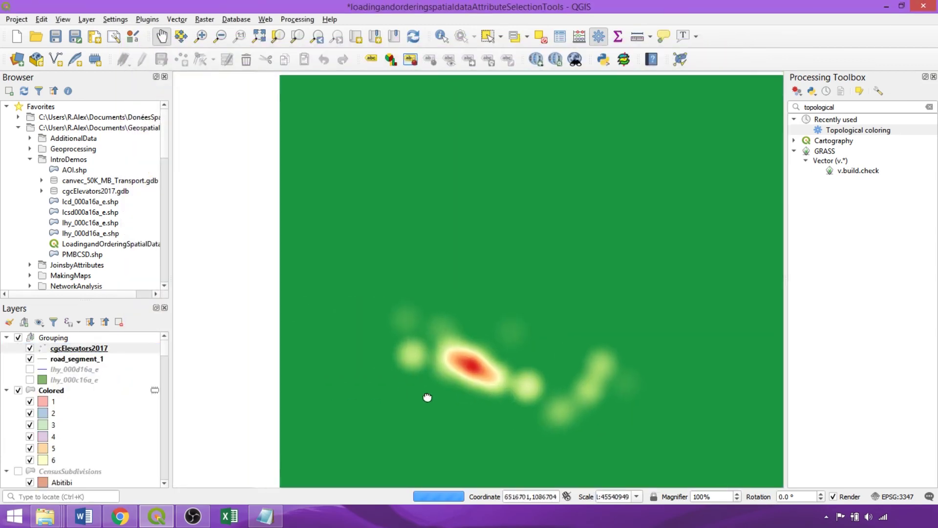
scroll(455, 331, down, 5)
scroll(461, 289, up, 2)
scroll(605, 295, down, 2)
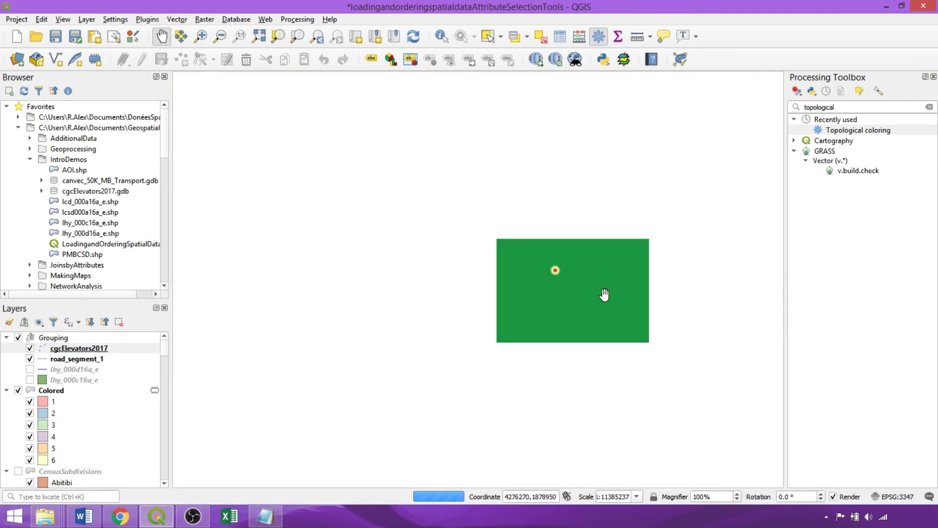
drag(608, 325, 327, 317)
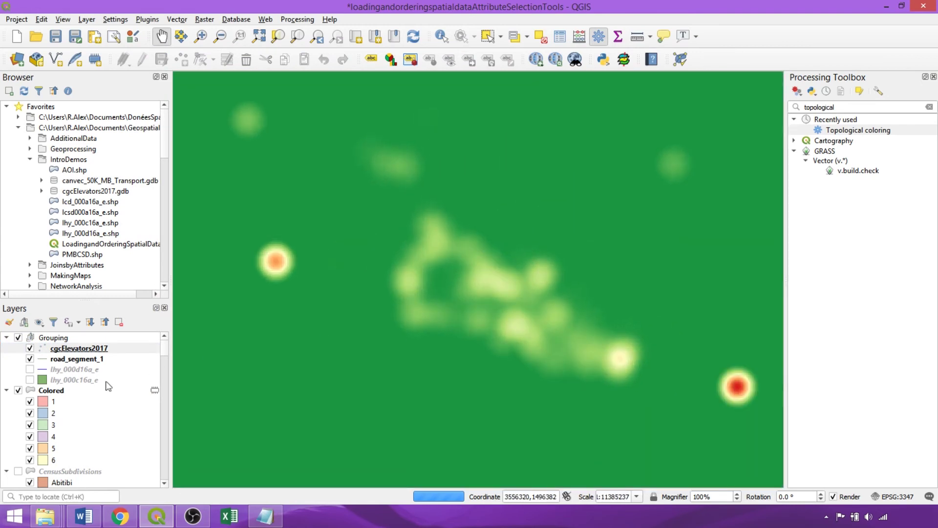
click(83, 348)
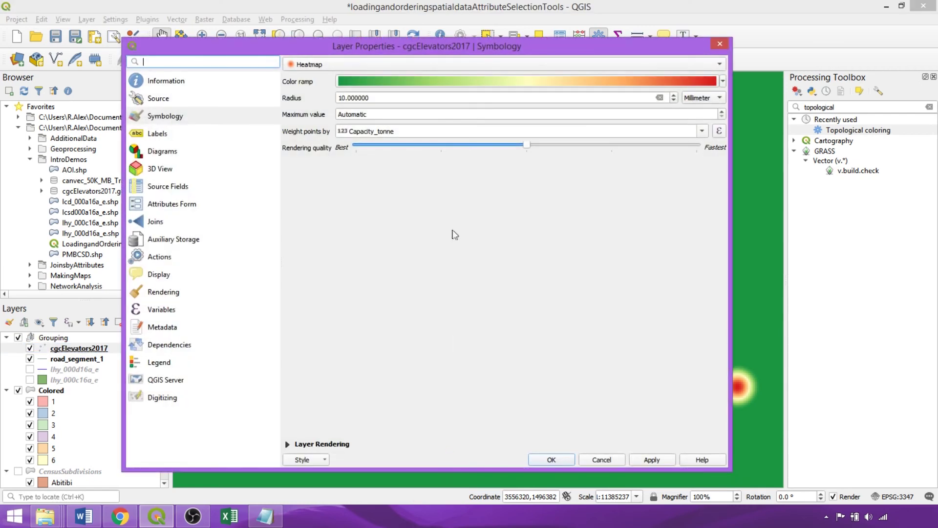
- Lower the heatmap ramp's green Color 1 opacity to about 33% and apply the change
click(342, 84)
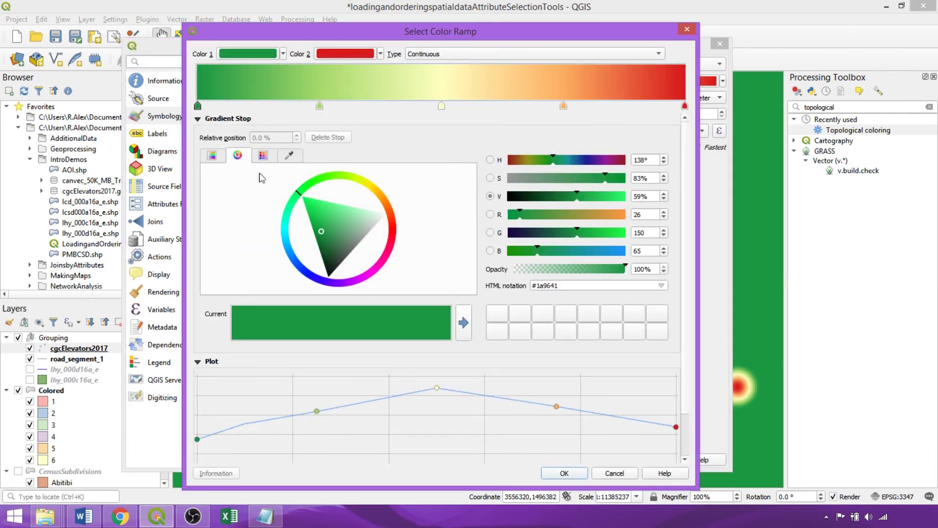
drag(623, 270, 545, 264)
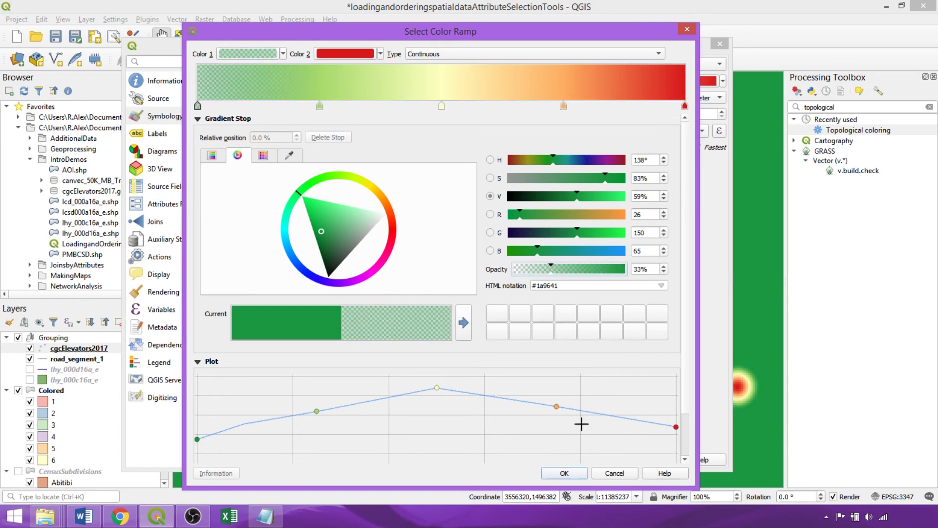
click(565, 473)
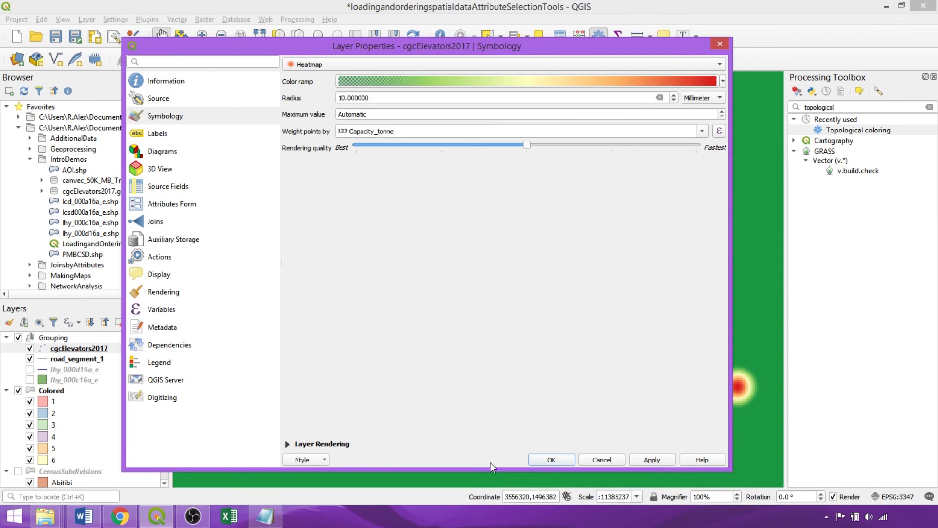
click(552, 460)
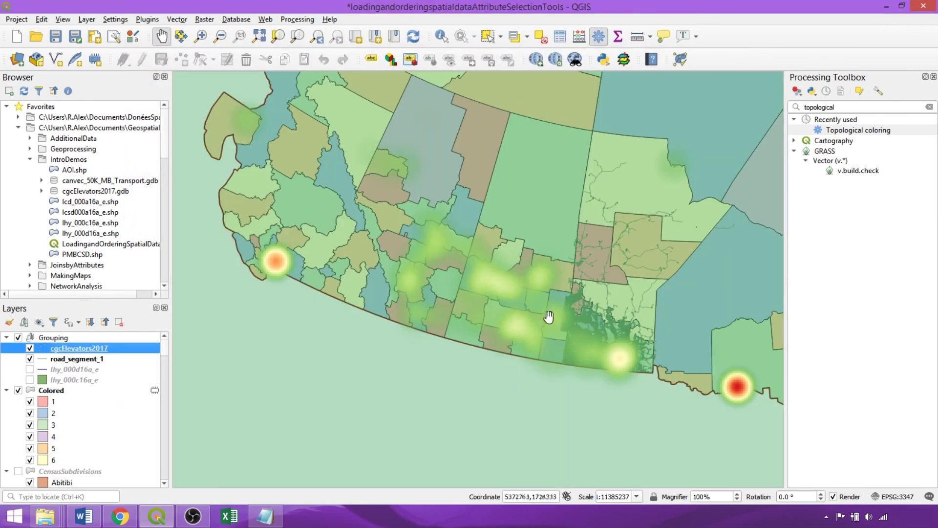
- Pan and zoom out until the heatmap over the whole region's census divisions is visible
drag(673, 372, 482, 344)
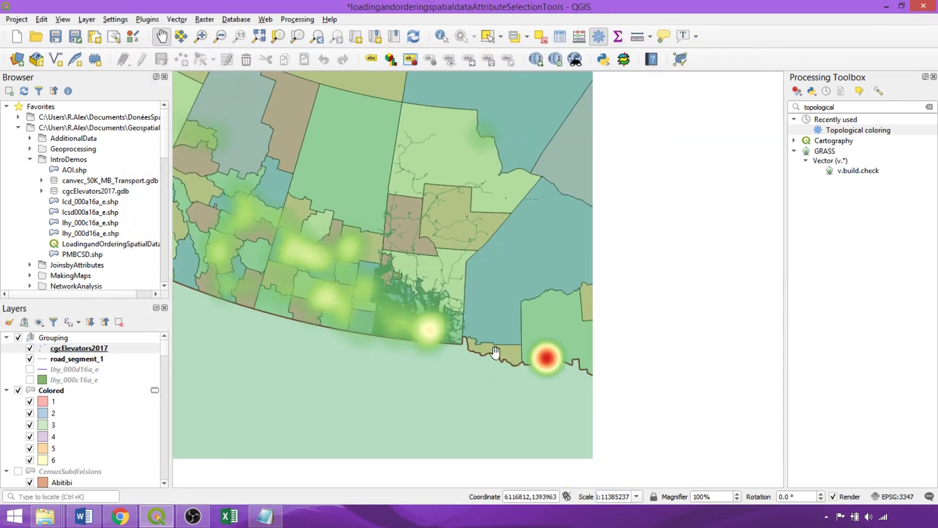
scroll(245, 287, up, 1)
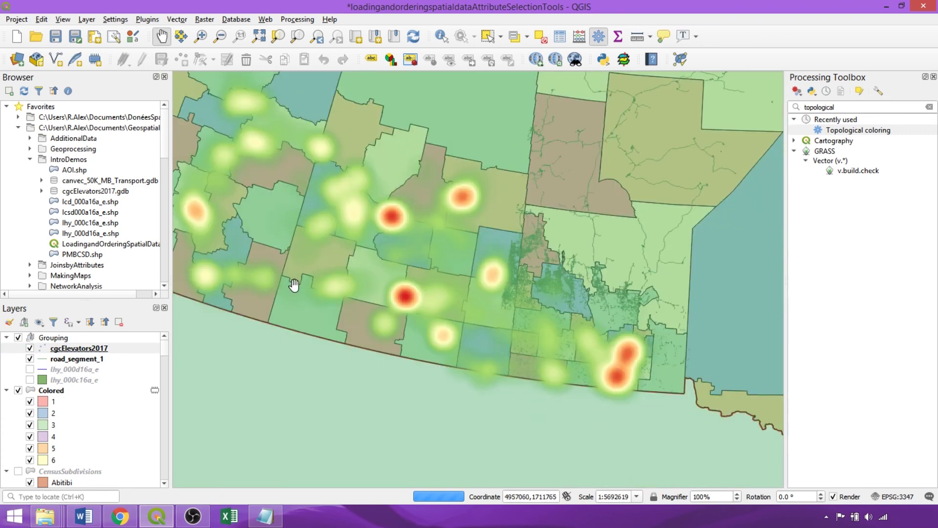
scroll(294, 285, down, 3)
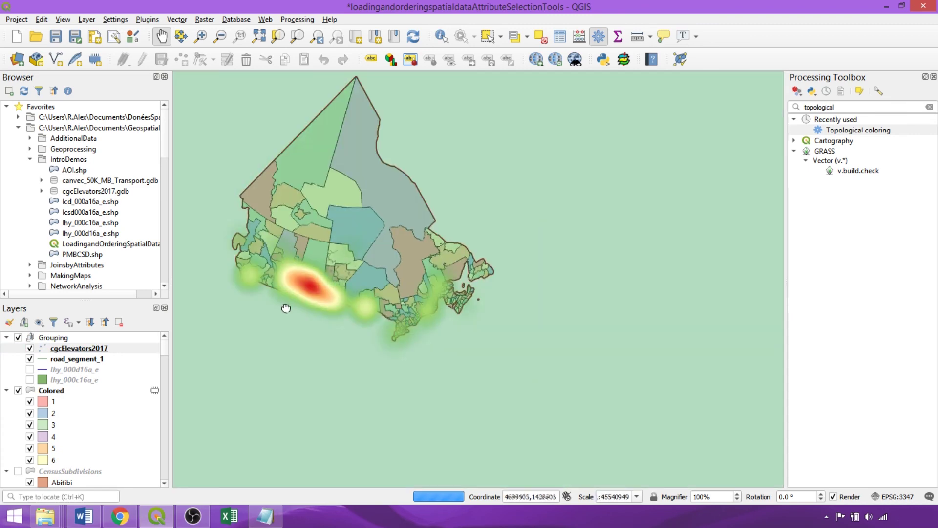
drag(286, 308, 352, 374)
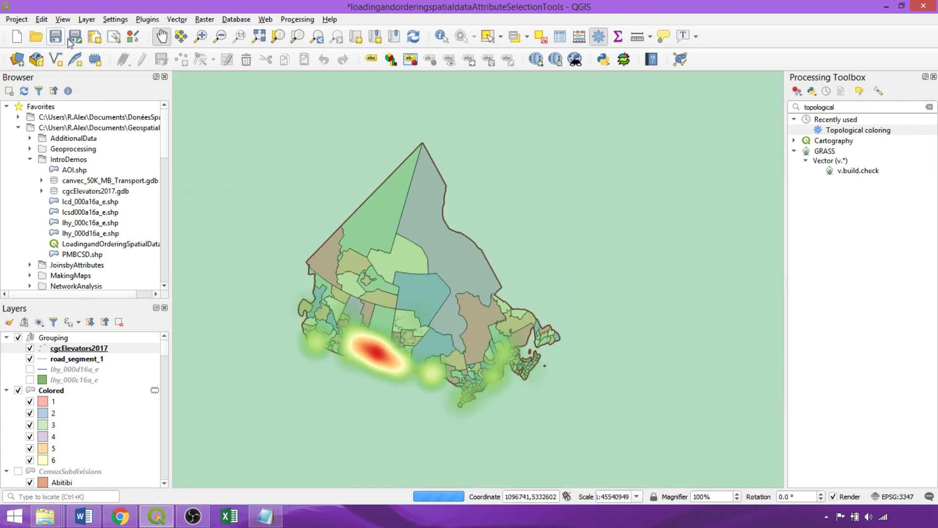
- Start Save Project As and navigate via GeospatialData into the IntroDemos folder
click(75, 36)
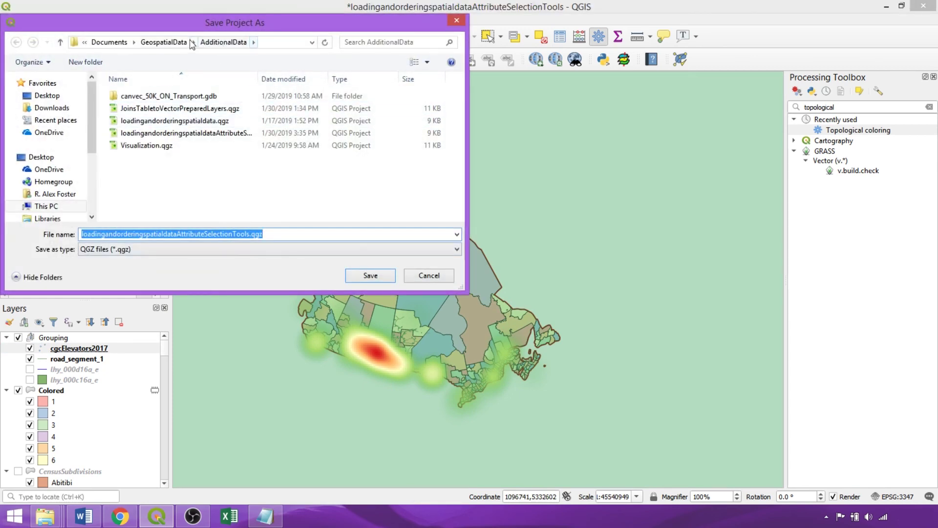
click(168, 42)
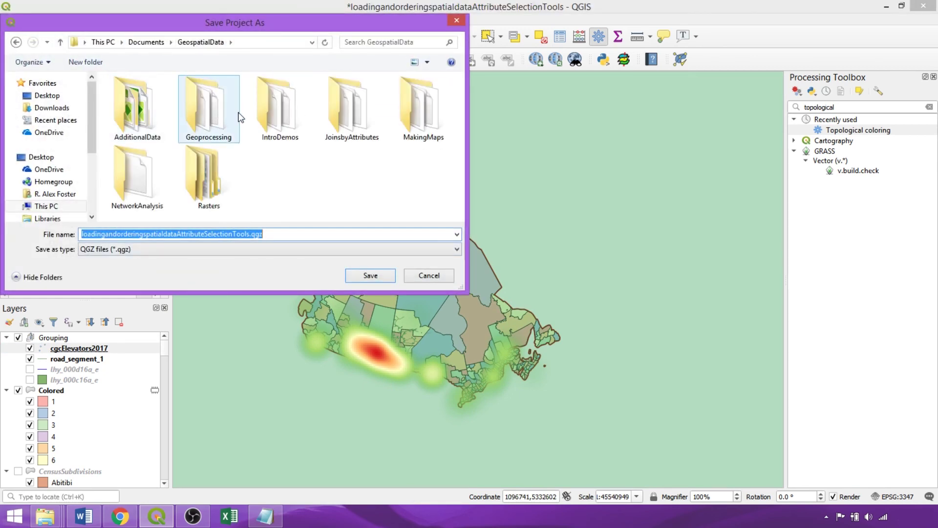
double_click(262, 111)
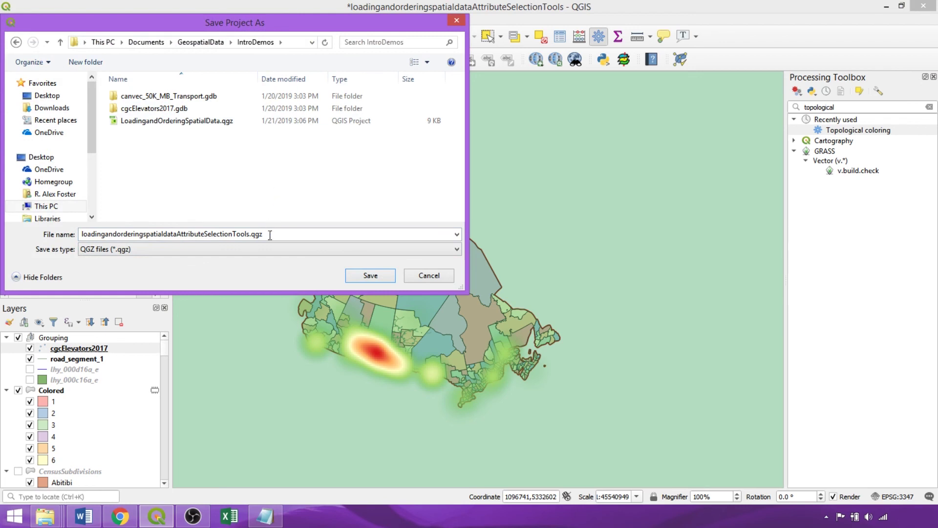